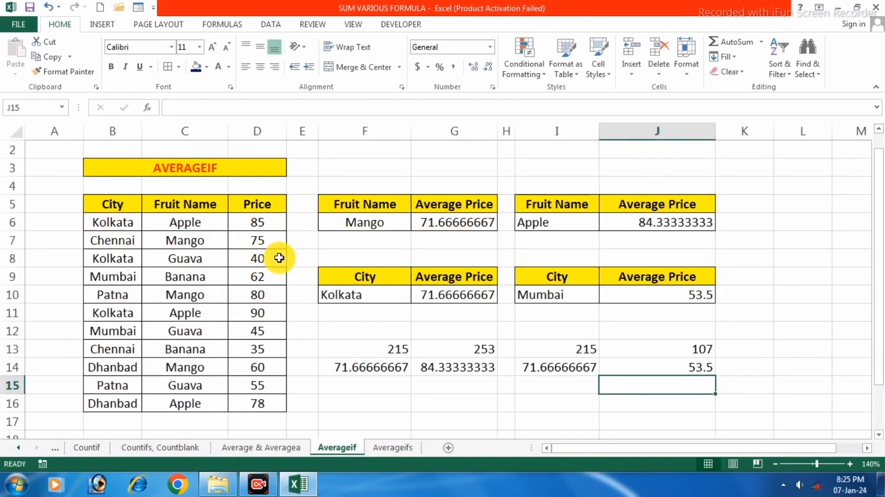
# Examine the Averageif and Sumifs example sheets for comparison and return to the Averageifs sheet
pyautogui.click(400, 452)
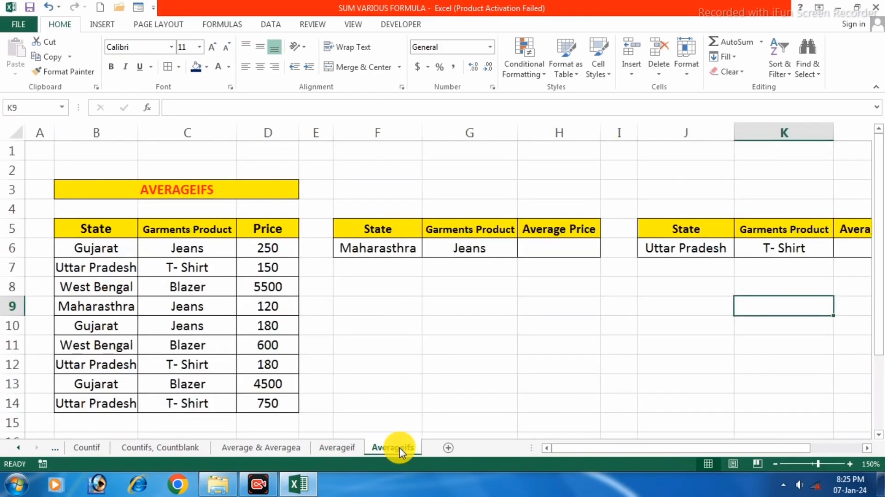
pyautogui.click(349, 451)
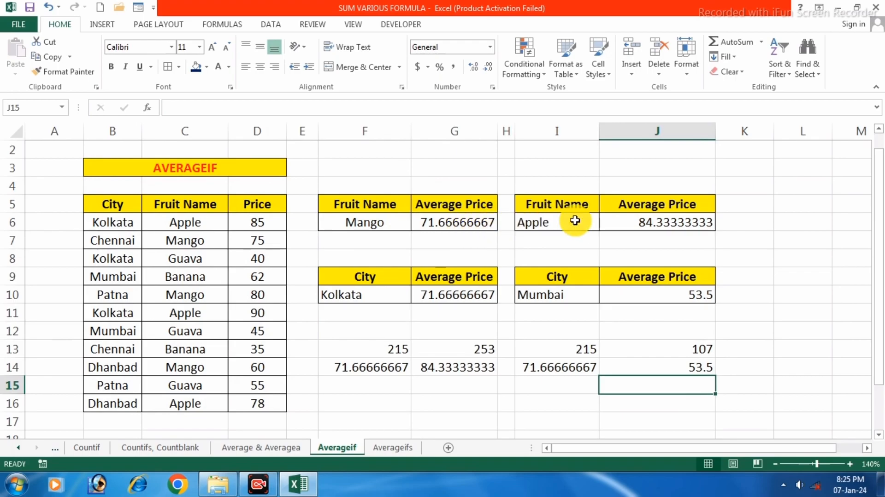
pyautogui.click(392, 448)
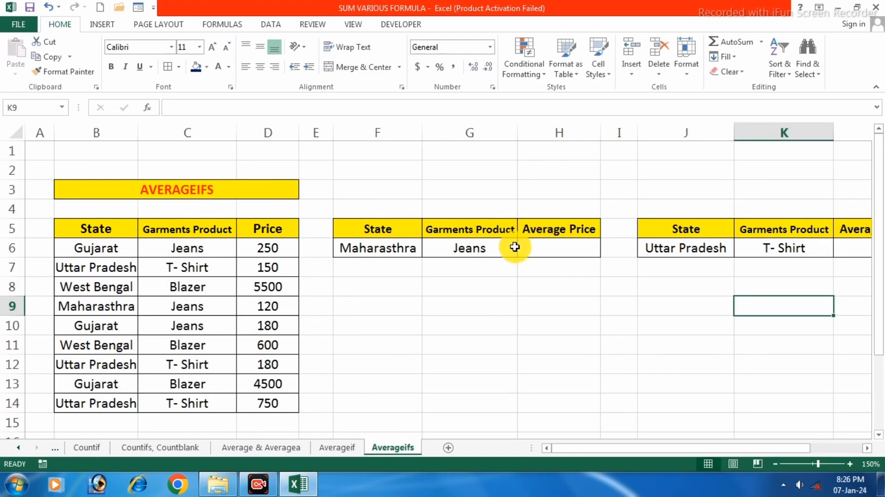
pyautogui.click(18, 448)
pyautogui.click(18, 447)
pyautogui.click(18, 447)
pyautogui.click(18, 448)
pyautogui.click(163, 448)
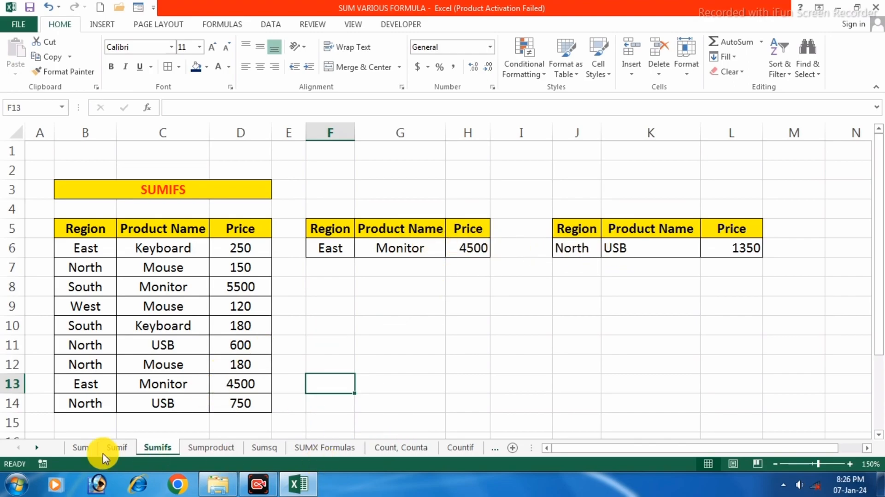
pyautogui.click(34, 448)
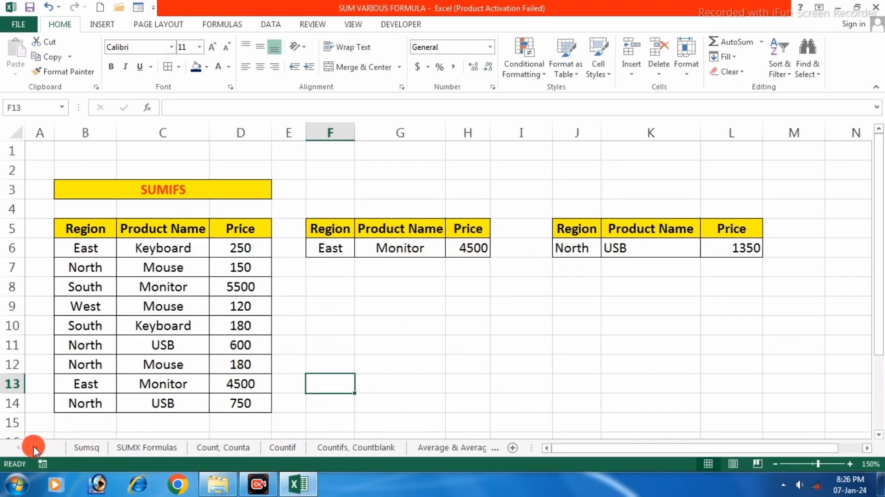
pyautogui.click(392, 447)
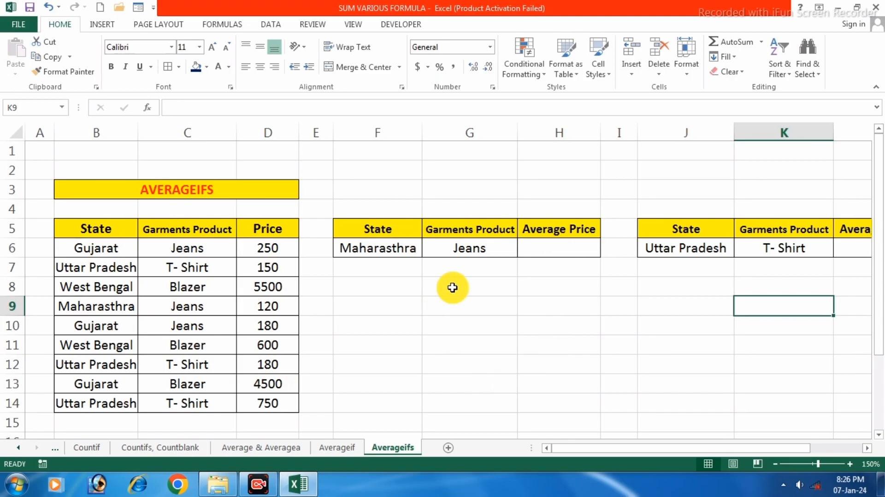
# Narrow the empty spacer column I and clear the Average Price cell L6 of the Uttar Pradesh T-Shirt table
pyautogui.moveTo(663, 453); pyautogui.dragTo(674, 454)
pyautogui.moveTo(612, 138); pyautogui.dragTo(588, 138)
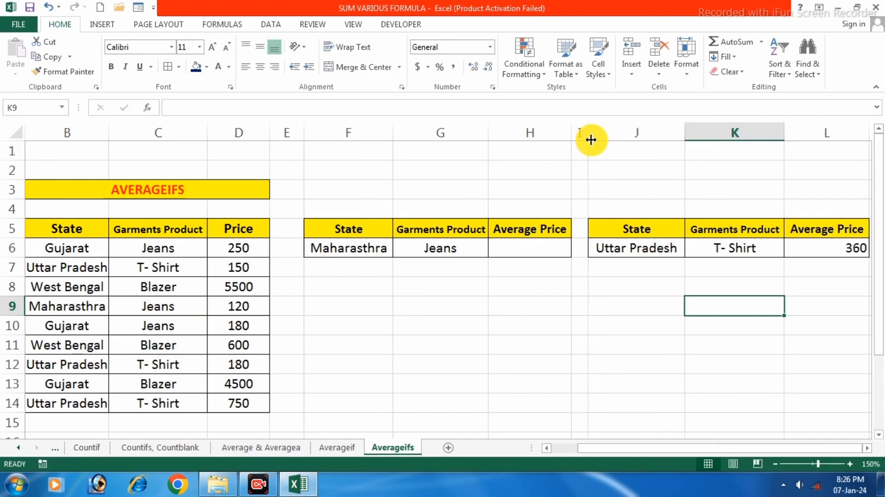
pyautogui.click(862, 246)
pyautogui.press('Delete')
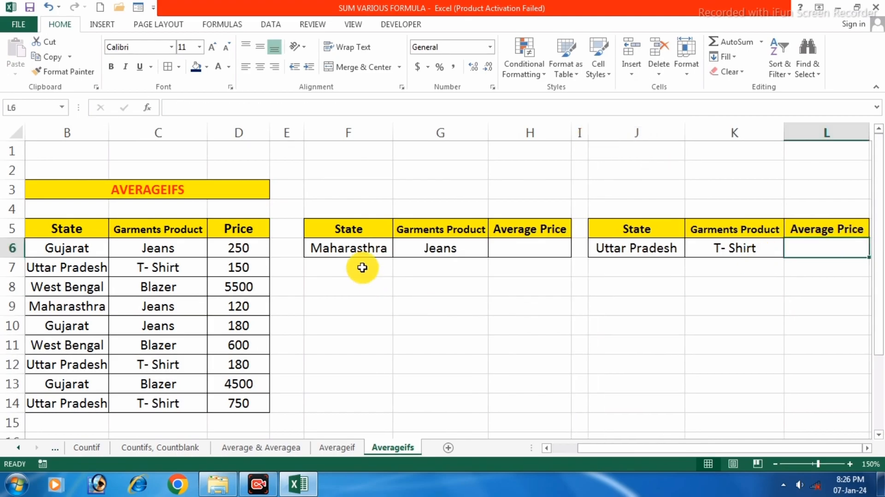
pyautogui.moveTo(580, 449); pyautogui.dragTo(569, 449)
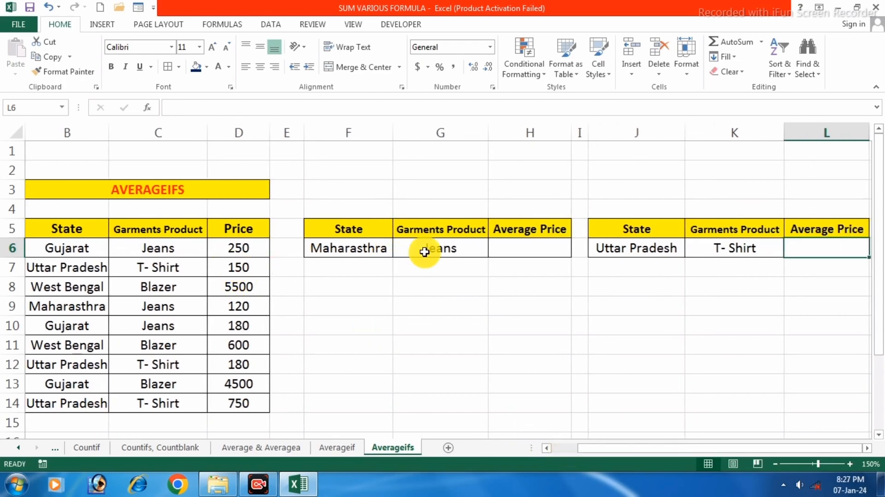
# Start an AVERAGEIFS formula in H6 with the prices D6:D14 as the average range
pyautogui.click(545, 250)
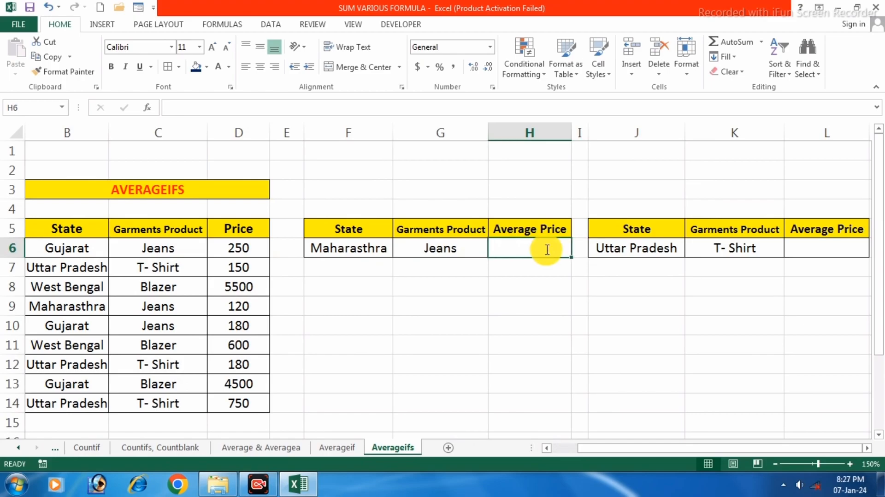
pyautogui.write('=Averag')
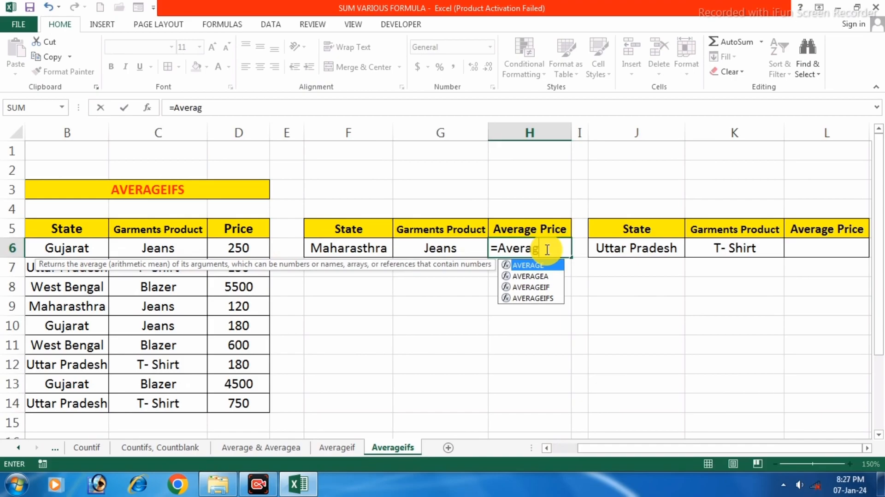
pyautogui.write('ei')
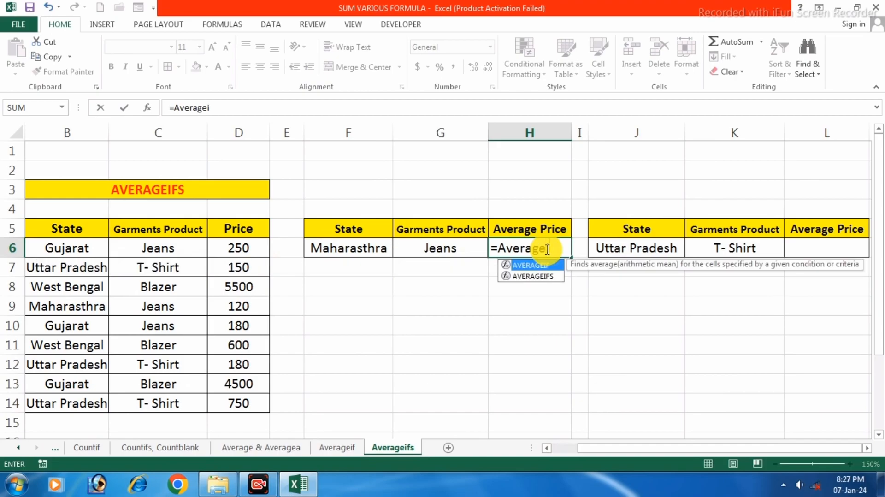
pyautogui.write('fs(')
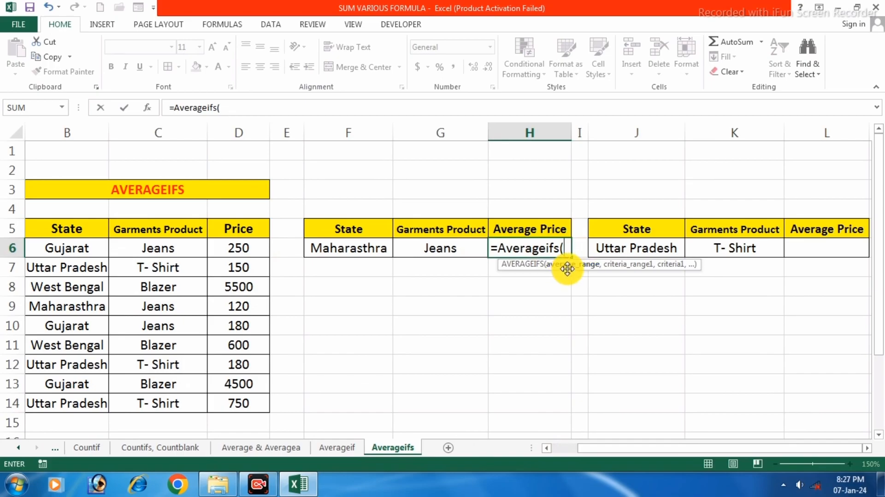
pyautogui.moveTo(245, 251); pyautogui.dragTo(250, 405)
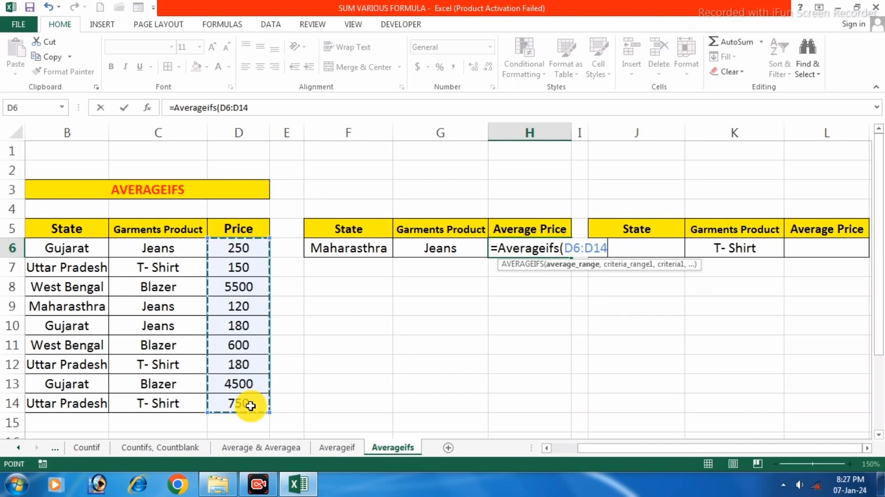
pyautogui.write(',')
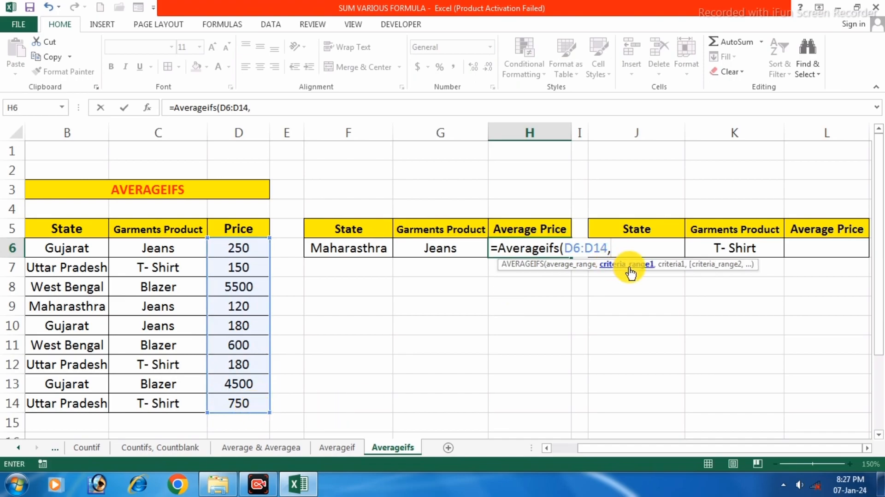
# Complete the H6 formula with the criteria pairs B6:B14 matching F6 and C6:C14 matching G6
pyautogui.moveTo(72, 248); pyautogui.dragTo(81, 404)
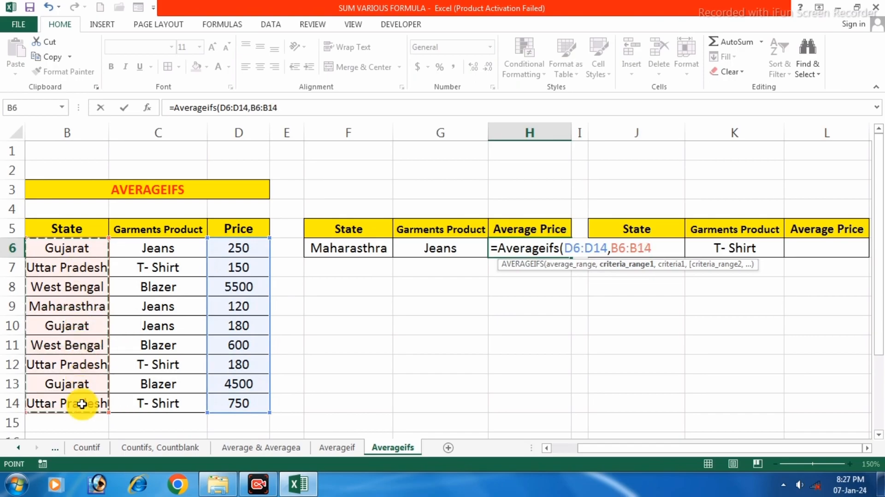
pyautogui.write(',')
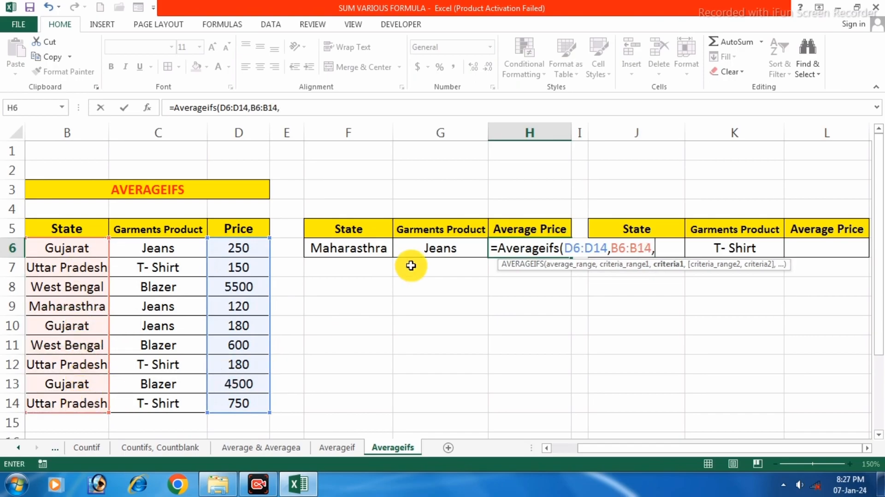
pyautogui.click(353, 247)
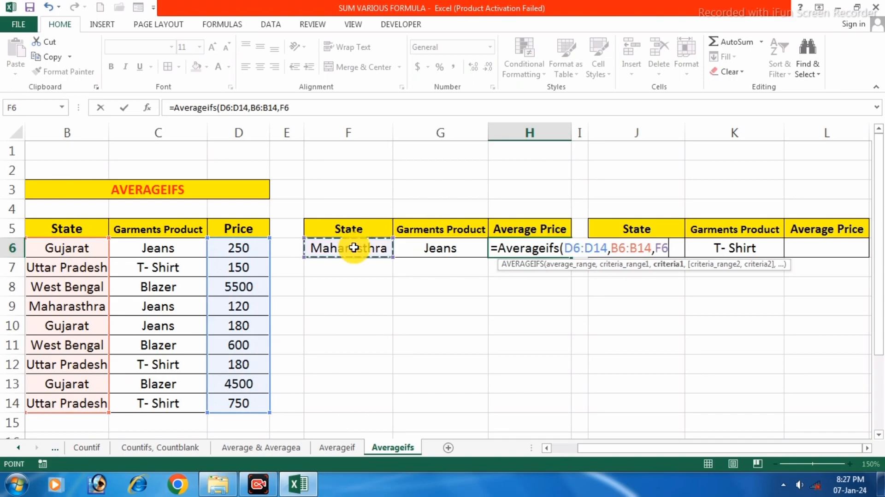
pyautogui.write(',')
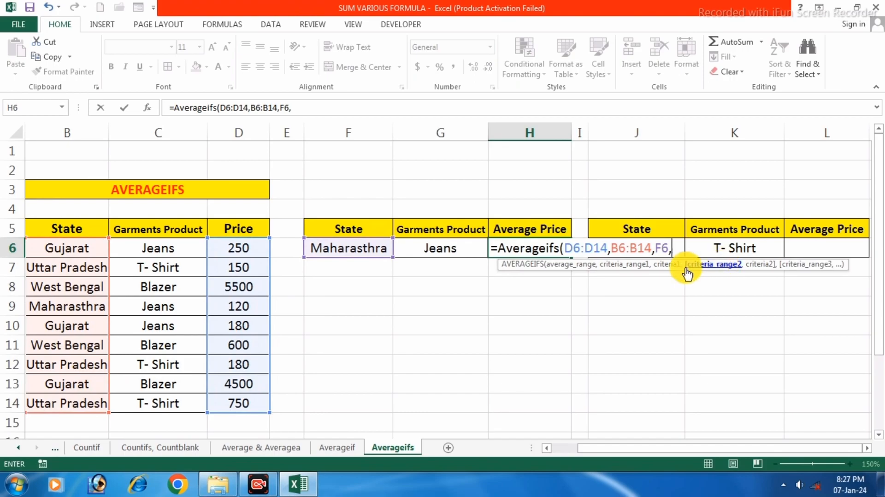
pyautogui.moveTo(189, 247); pyautogui.dragTo(190, 403)
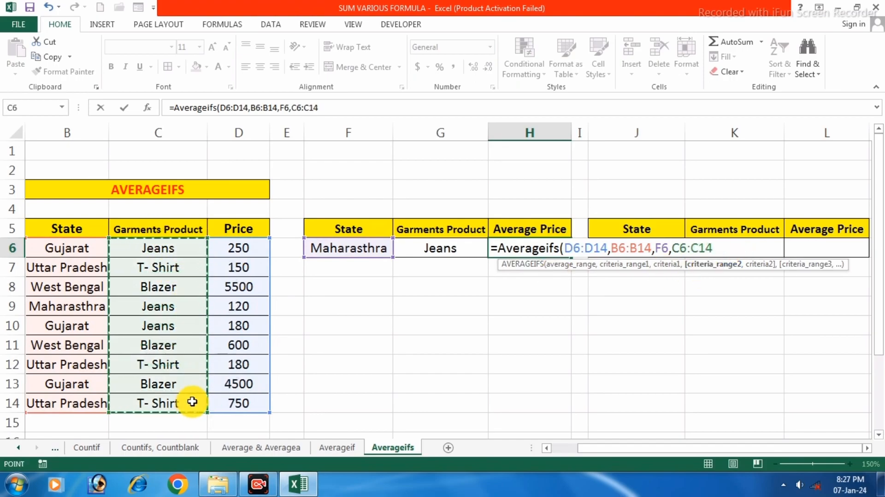
pyautogui.write(',')
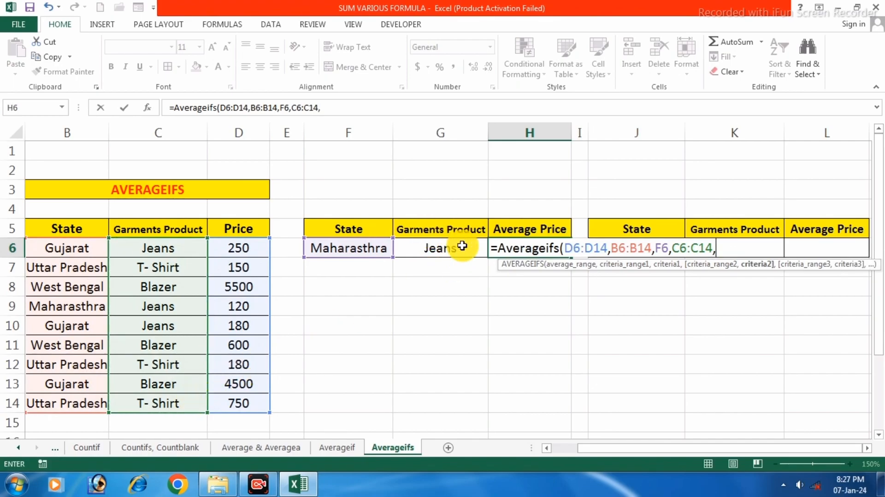
pyautogui.click(441, 248)
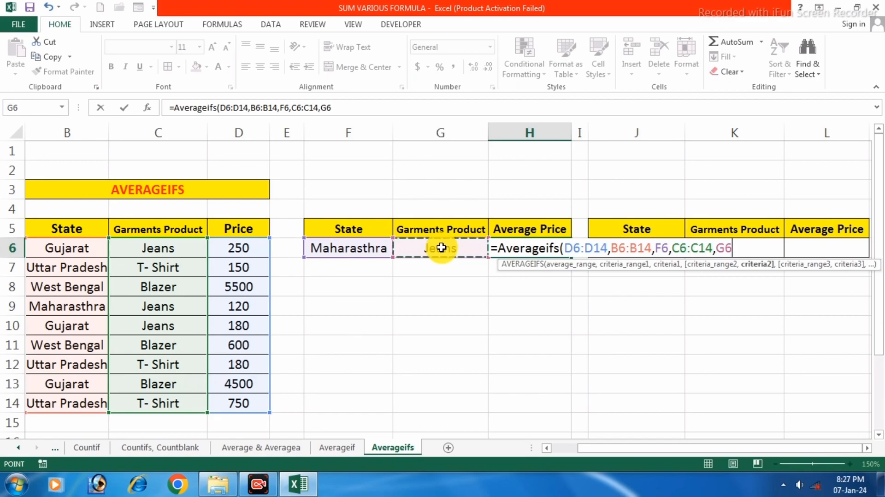
pyautogui.press('Return')
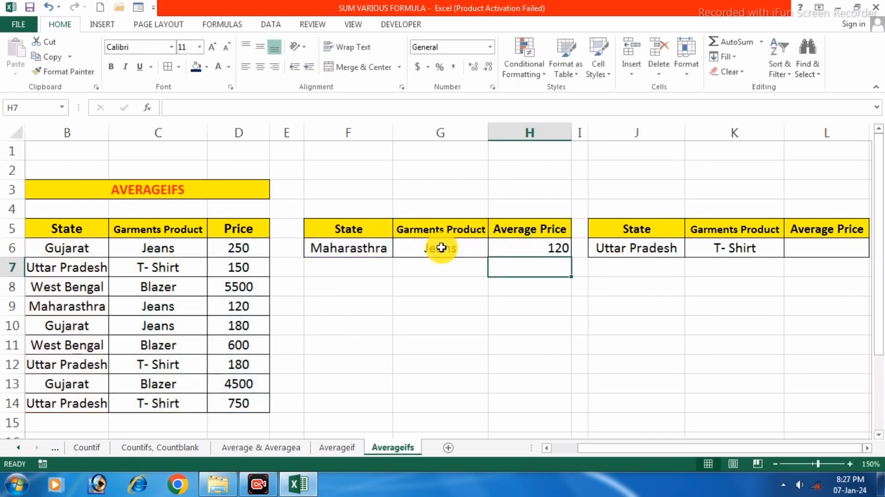
# Change the state criterion in F6 to Gujarat, spelled exactly as in the data table
pyautogui.moveTo(581, 447); pyautogui.dragTo(563, 448)
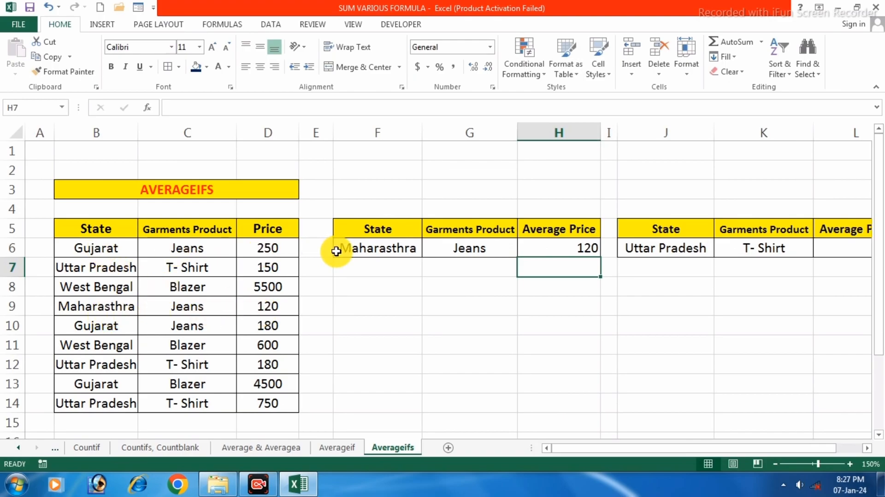
pyautogui.click(370, 245)
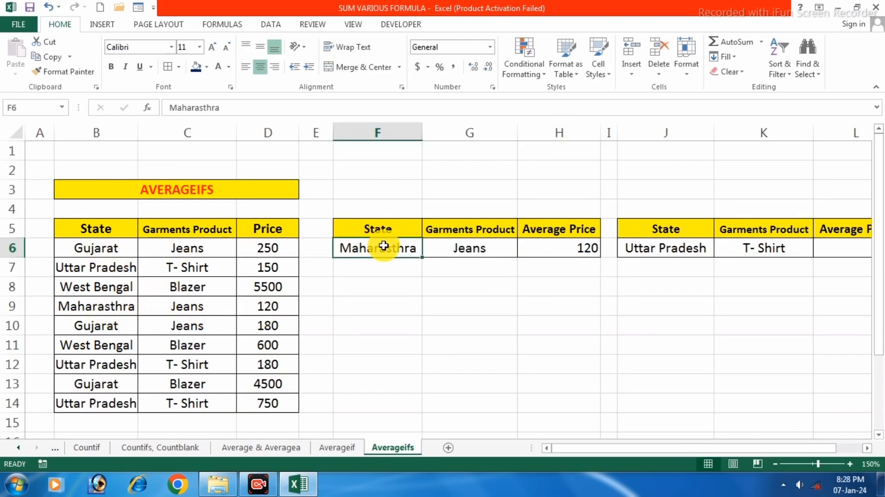
pyautogui.write('Guijarat')
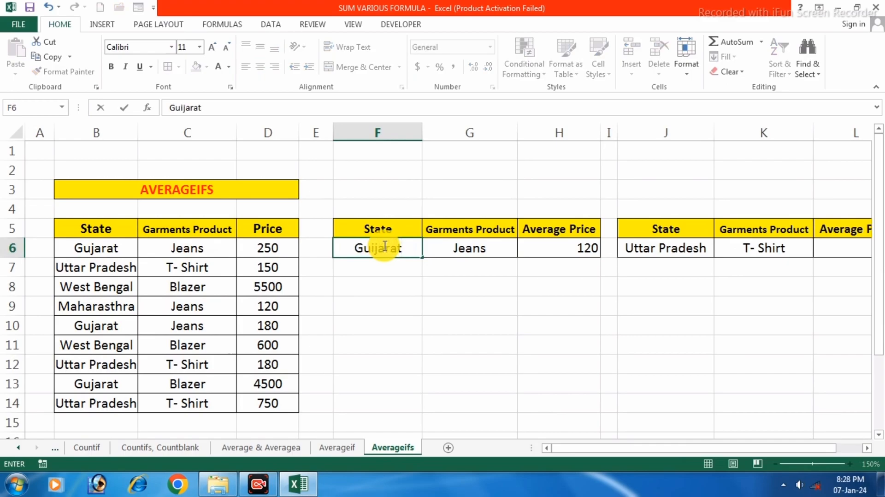
pyautogui.press('Return')
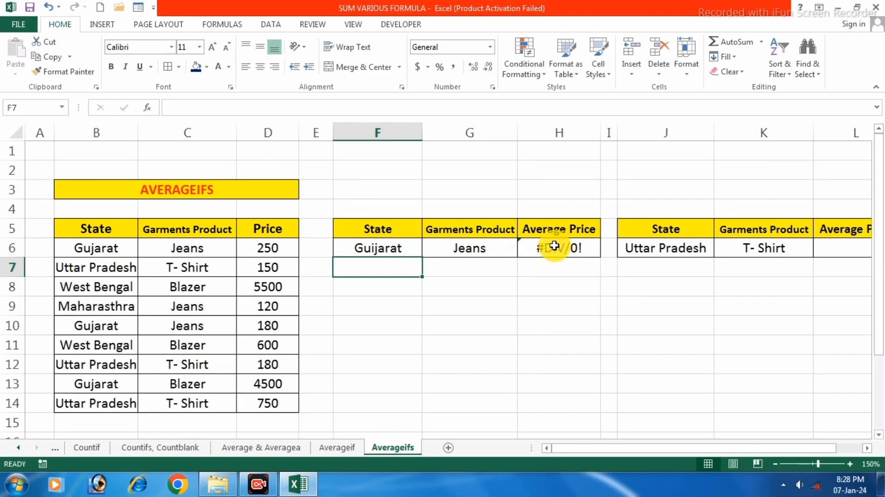
pyautogui.click(376, 249)
pyautogui.doubleClick(387, 249)
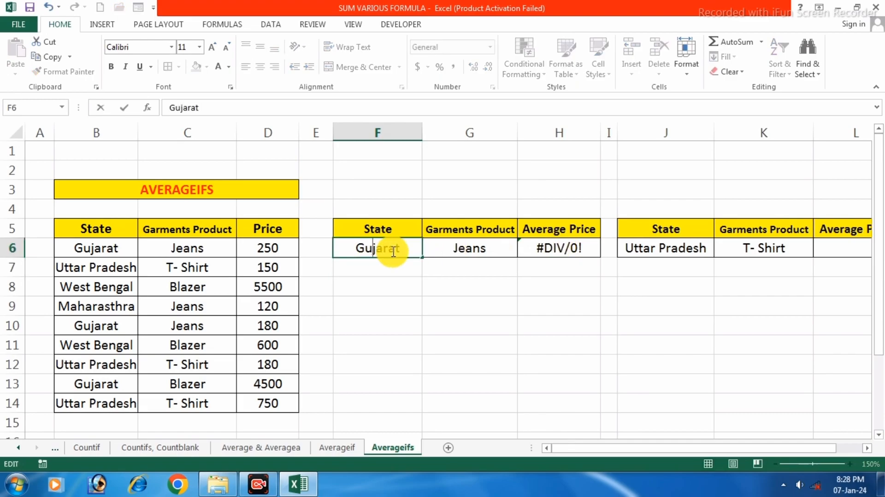
pyautogui.press('Return')
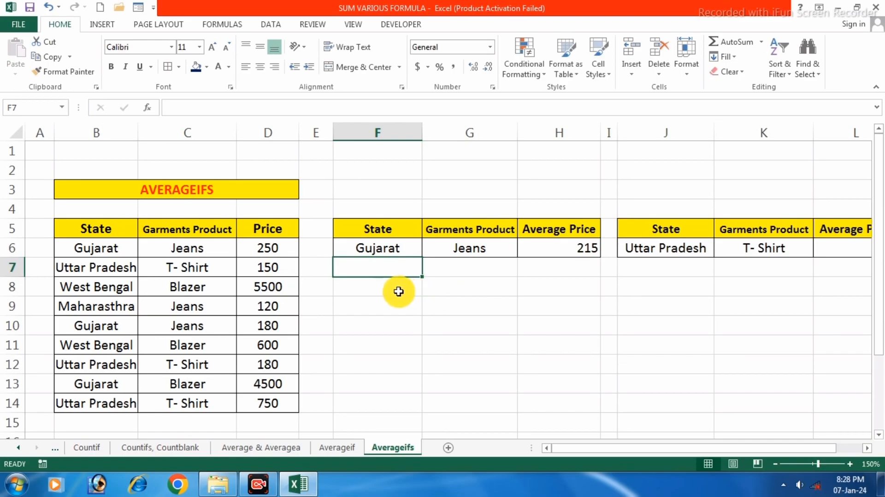
# Add the two Gujarat Jeans prices in F9 with the formula =D6+D10
pyautogui.click(398, 288)
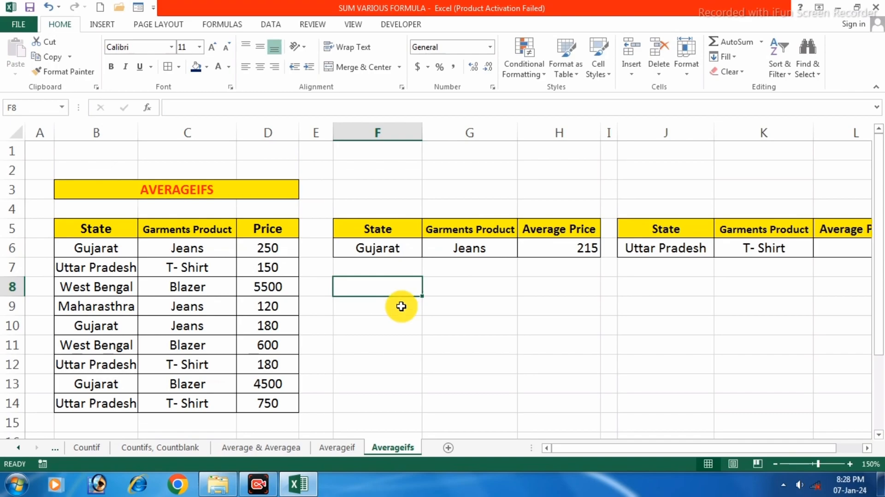
pyautogui.click(387, 305)
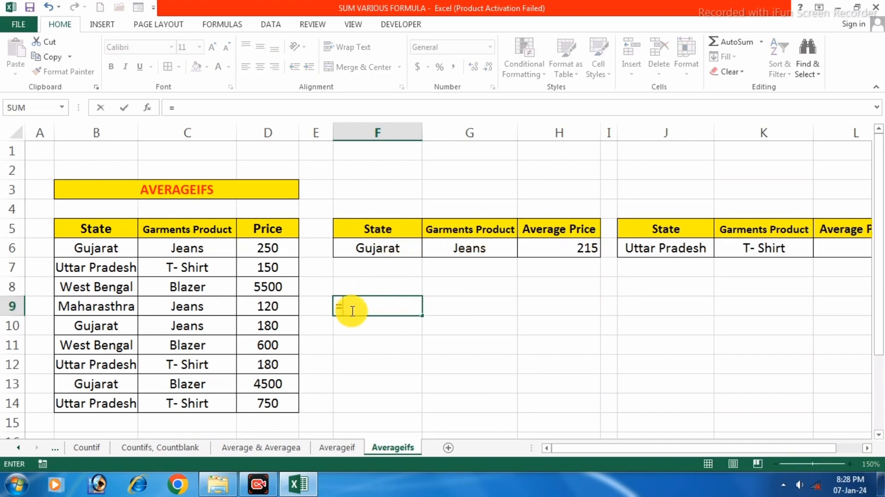
pyautogui.click(263, 251)
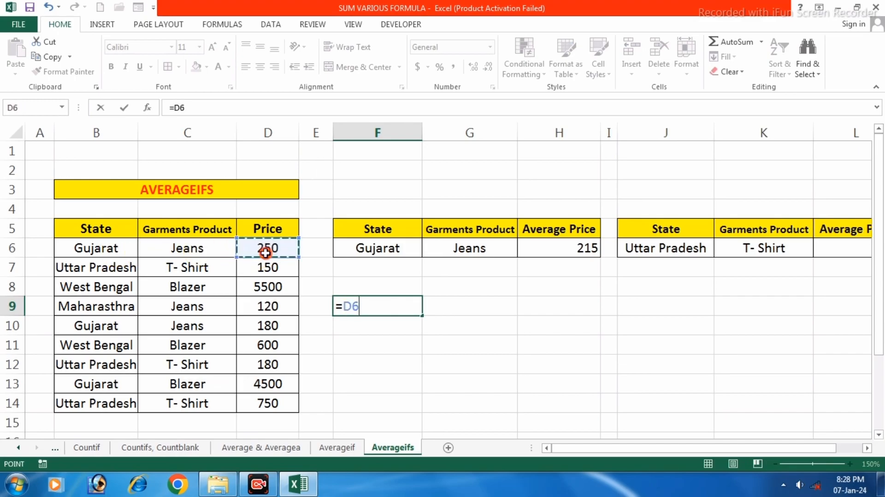
pyautogui.write('+')
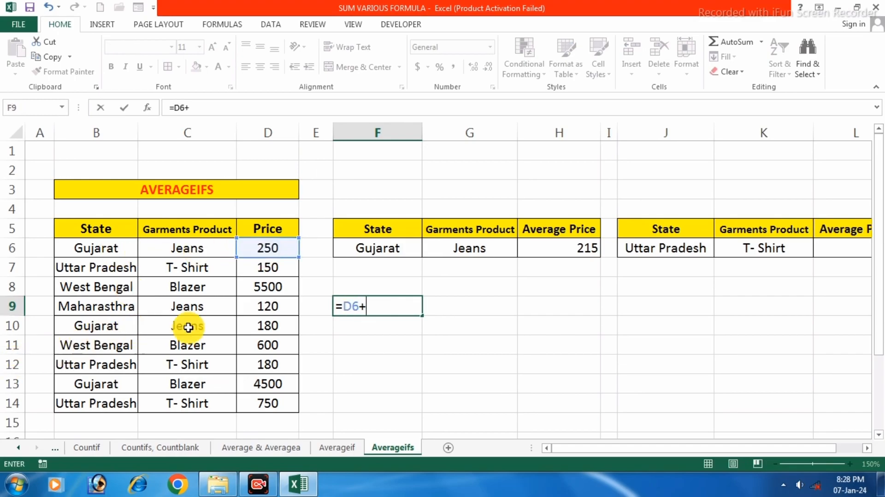
pyautogui.click(260, 325)
pyautogui.press('Return')
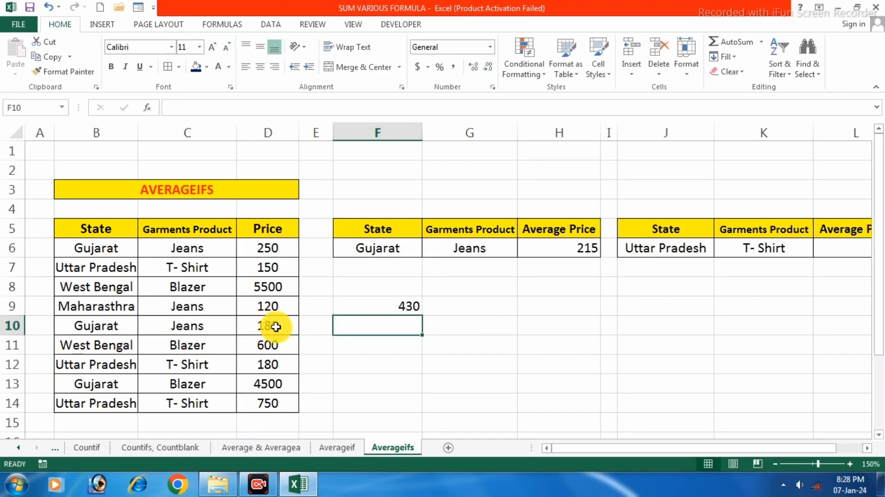
# Divide the sum in F9 by 2 in F10 with the formula =F9/2
pyautogui.write('=')
pyautogui.click(408, 309)
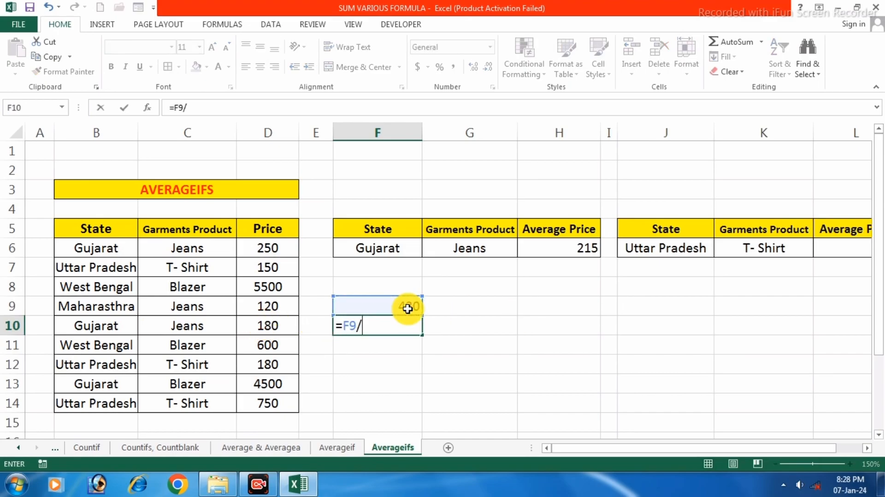
pyautogui.write('/2')
pyautogui.press('Return')
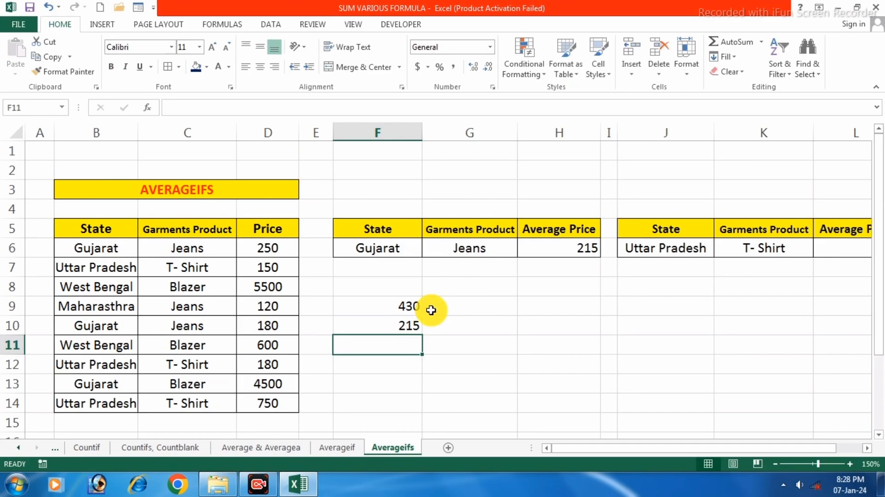
# Change the state in B9 of the data table to Gujarat
pyautogui.click(109, 309)
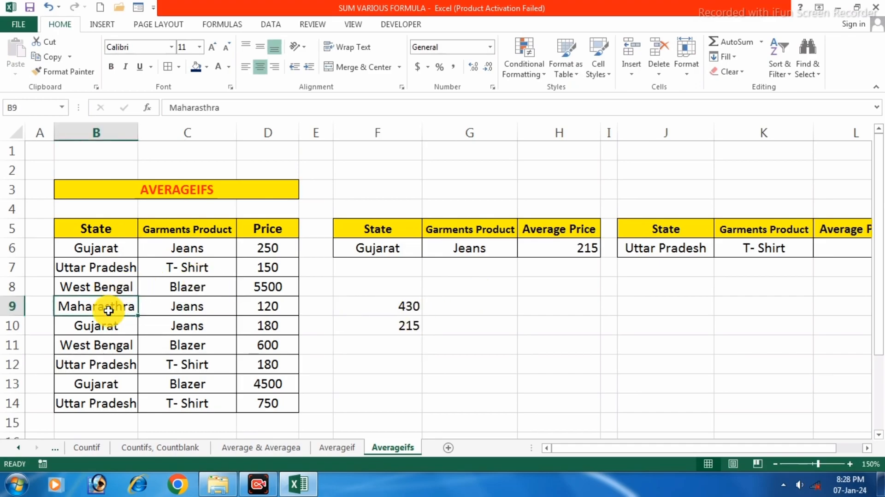
pyautogui.write('Guj')
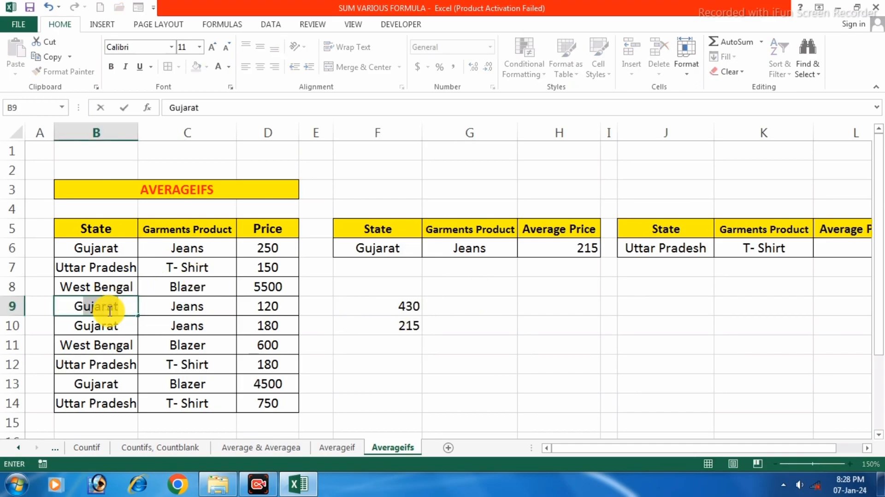
pyautogui.press('Return')
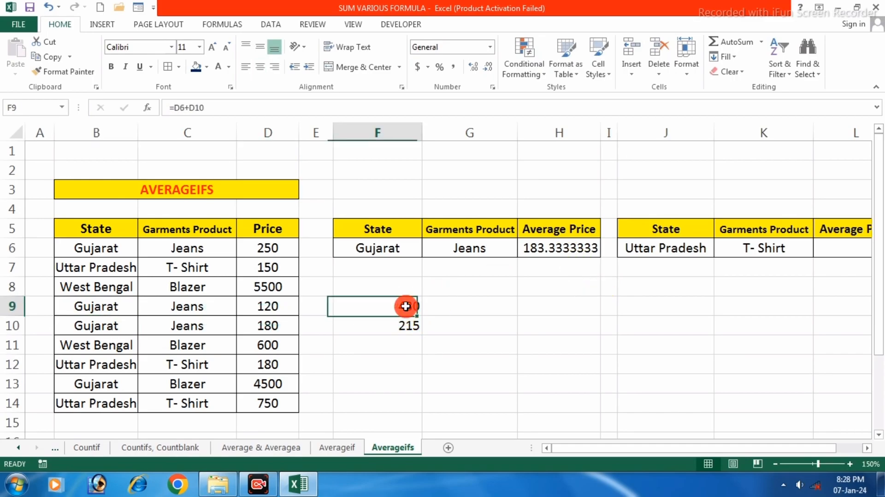
# Extend the manual check to three prices by changing F9 to =D6+D10+D9 and F10 to =F9/3
pyautogui.doubleClick(406, 306)
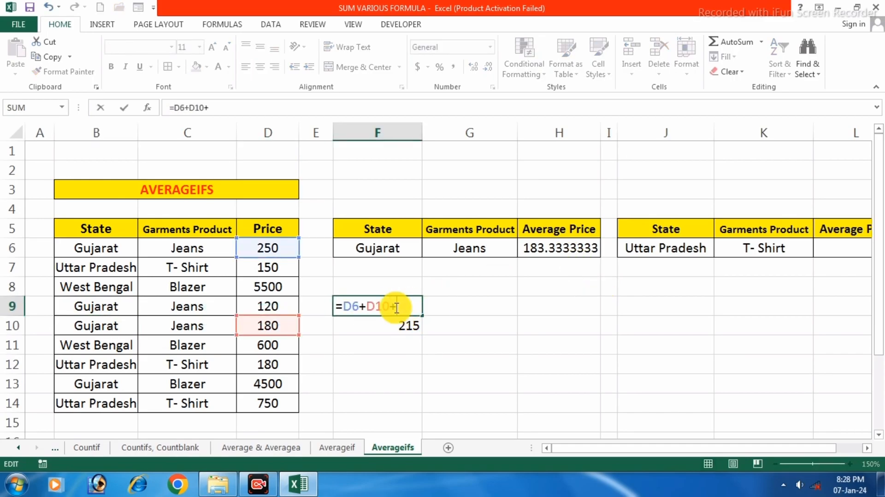
pyautogui.click(271, 306)
pyautogui.press('Return')
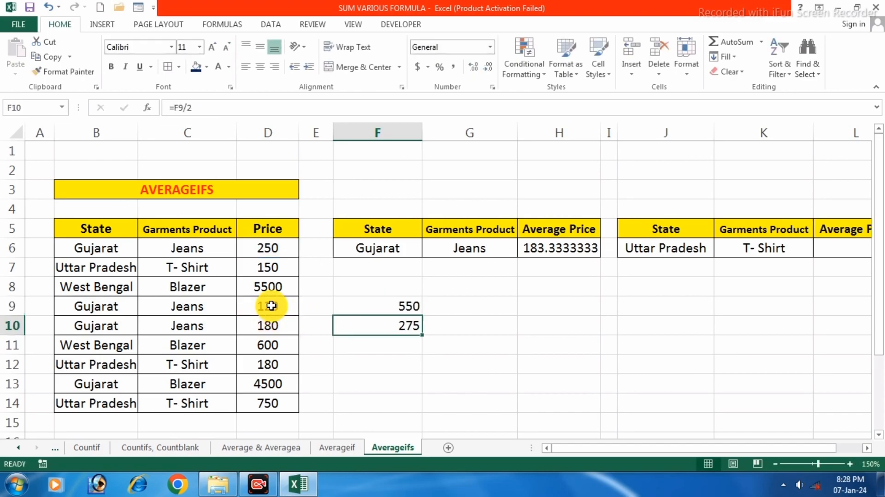
pyautogui.doubleClick(421, 330)
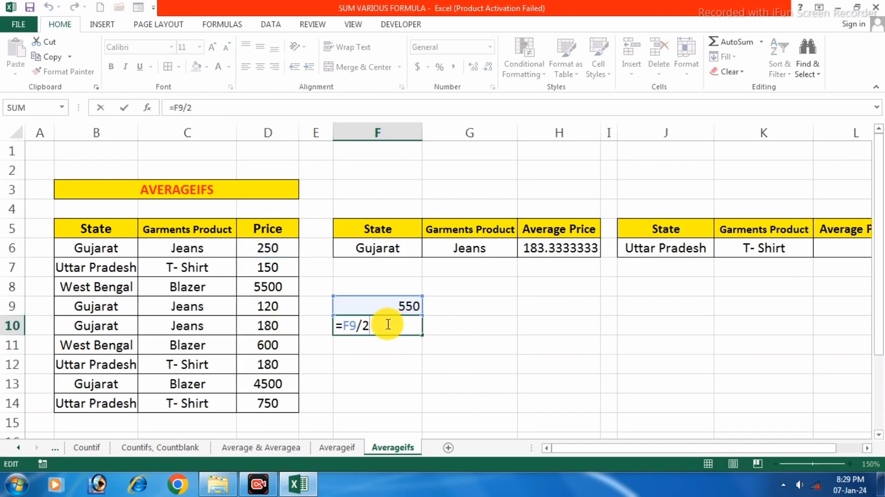
pyautogui.write('3')
pyautogui.press('Return')
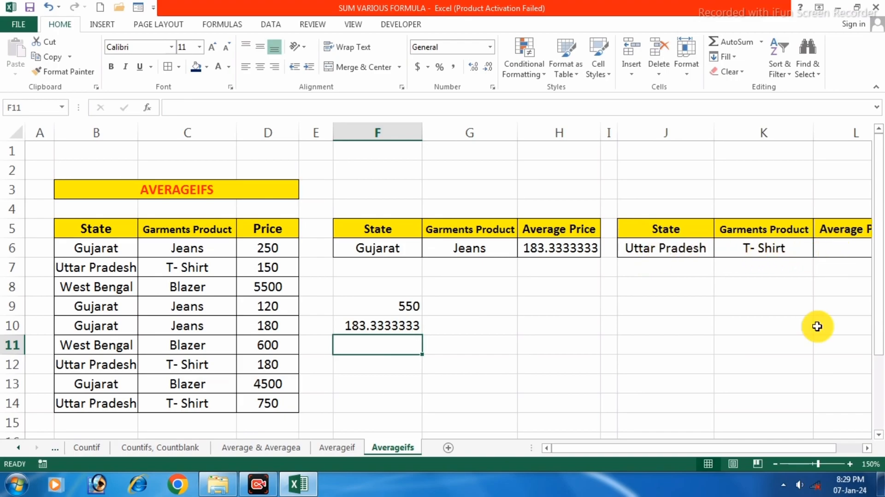
# Narrow columns J, A and E so that the whole second criteria table fits in view
pyautogui.moveTo(714, 134); pyautogui.dragTo(705, 136)
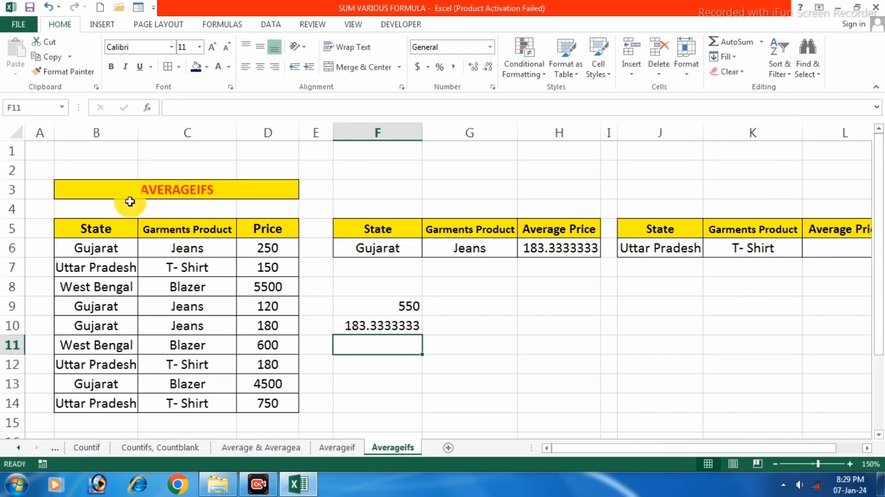
pyautogui.moveTo(56, 133); pyautogui.dragTo(37, 140)
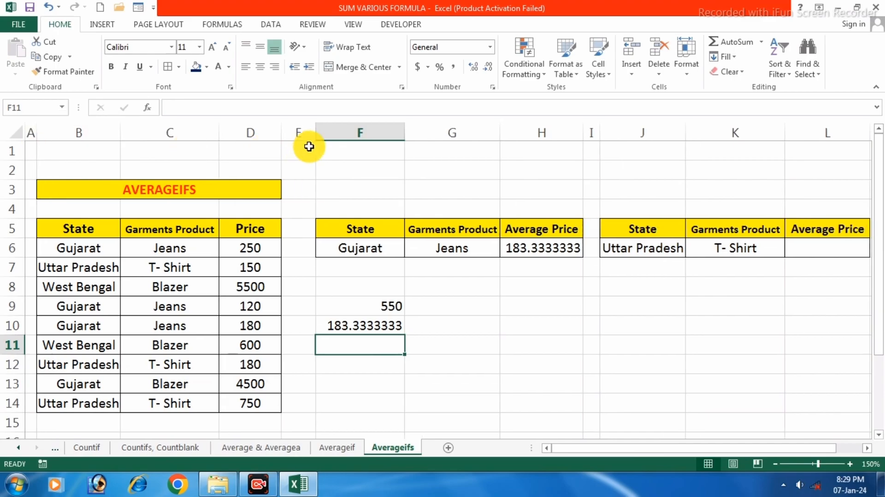
pyautogui.moveTo(318, 133); pyautogui.dragTo(303, 134)
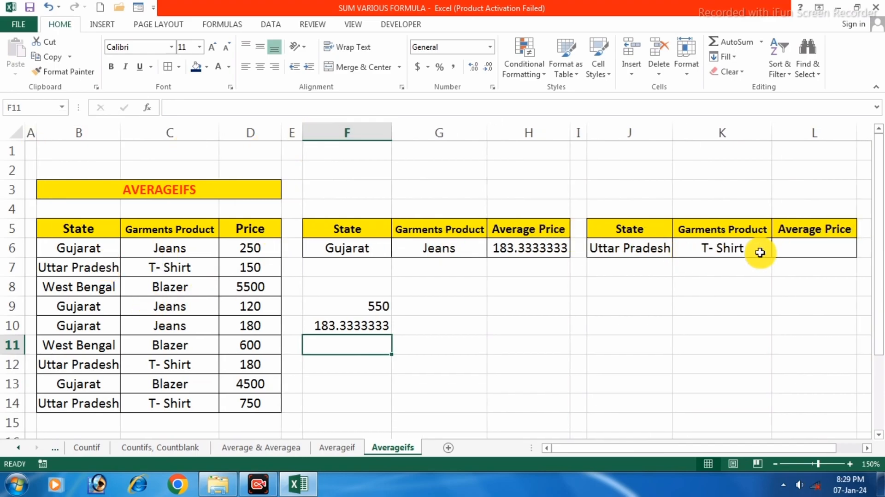
# Start an AVERAGEIFS formula in L6 with the prices D6:D14 as the average range
pyautogui.click(800, 243)
pyautogui.write('=')
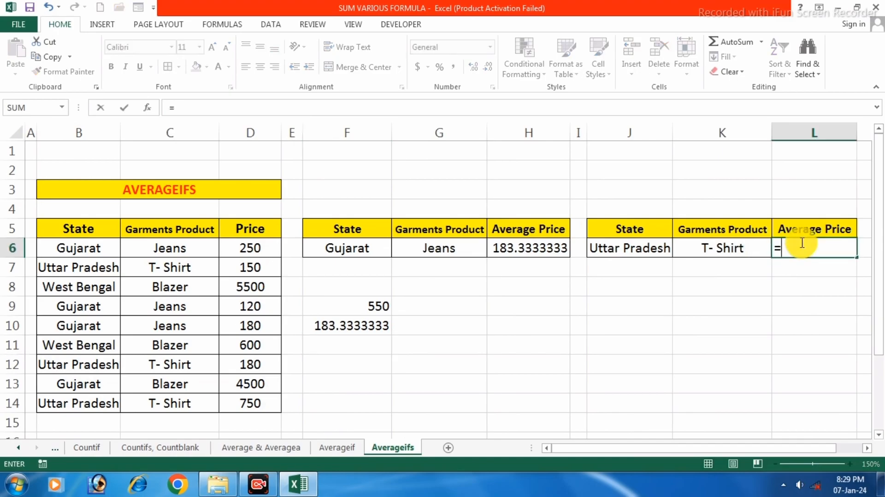
pyautogui.write('Avera')
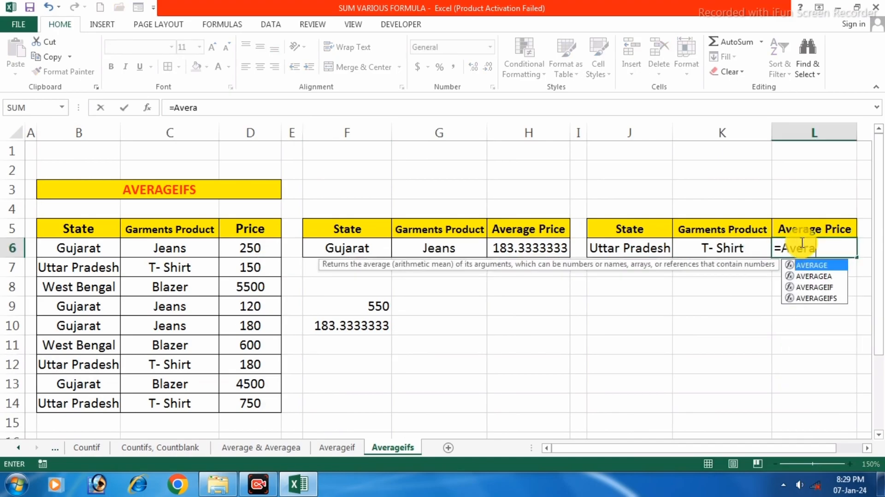
pyautogui.write('geif')
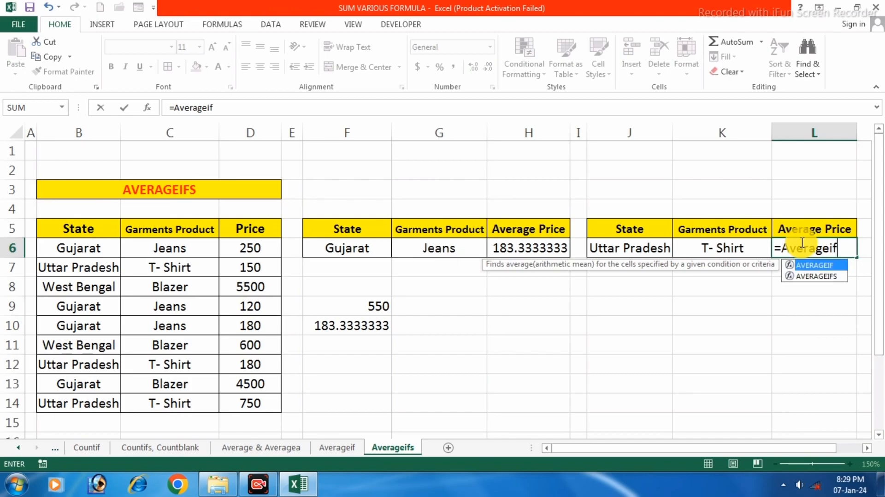
pyautogui.write('s(')
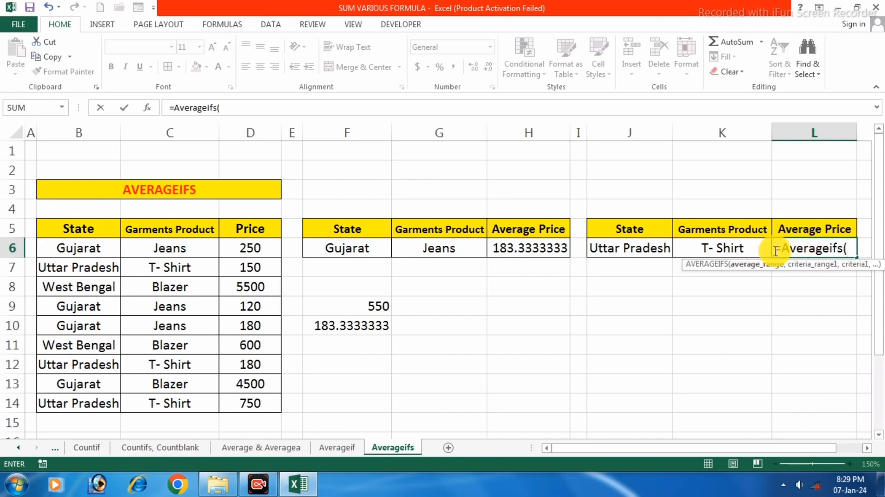
pyautogui.moveTo(251, 248); pyautogui.dragTo(255, 402)
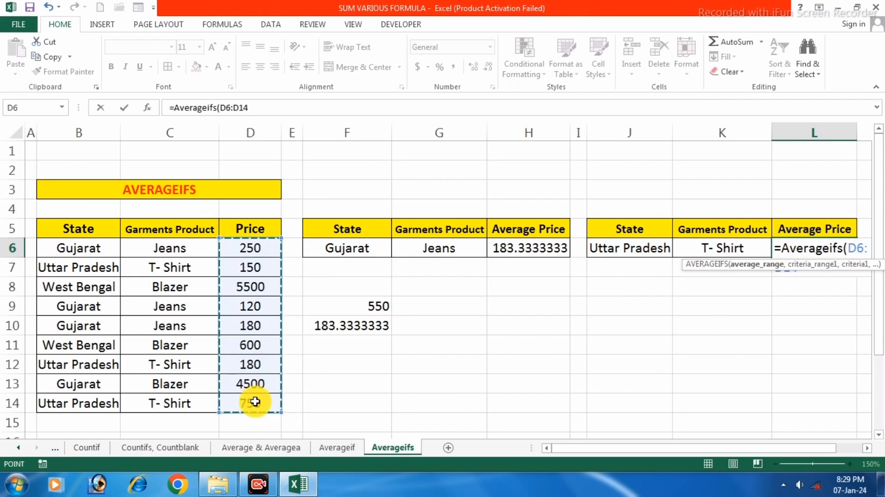
pyautogui.write(',')
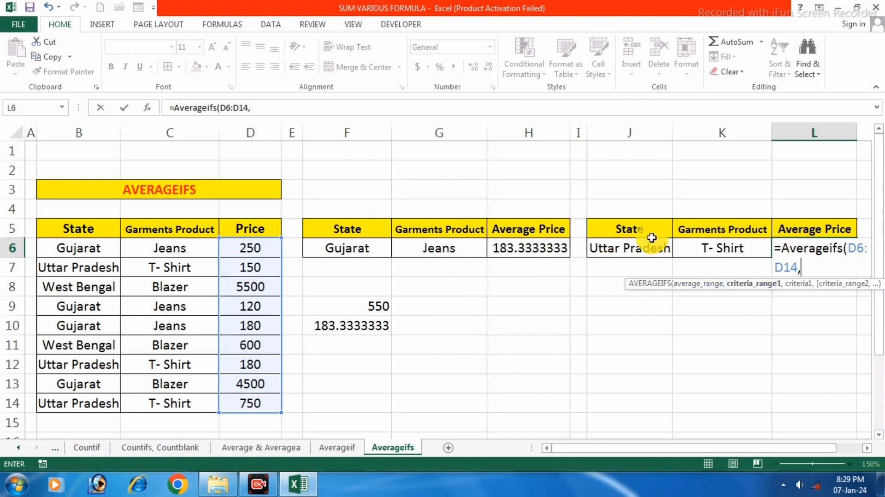
# Complete the L6 formula with the criteria pairs B6:B14 matching J6 and C6:C14 matching K6
pyautogui.moveTo(79, 249); pyautogui.dragTo(74, 401)
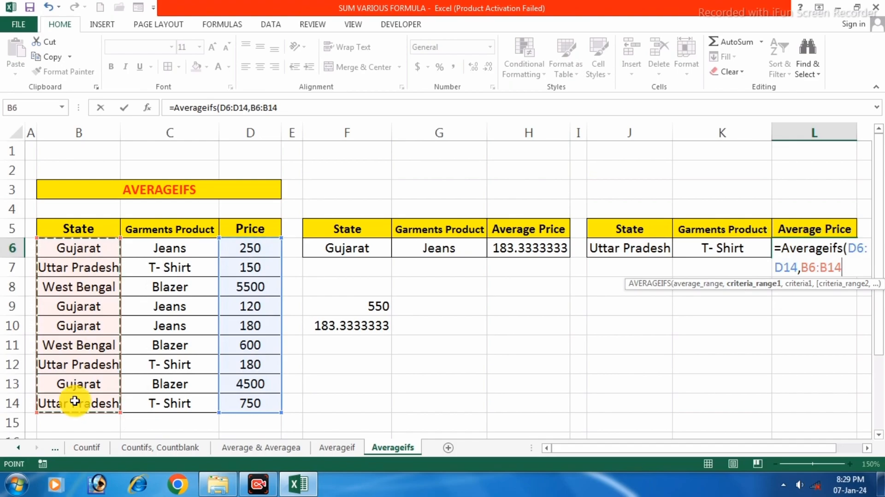
pyautogui.write(',')
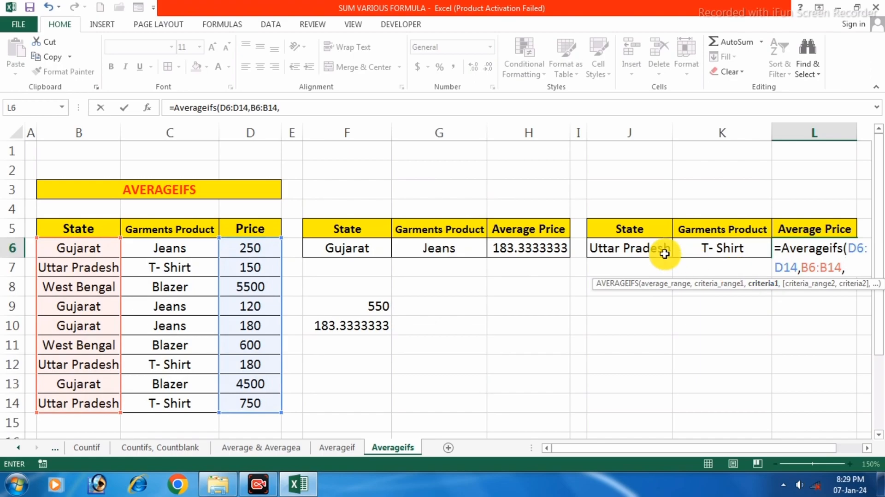
pyautogui.click(637, 249)
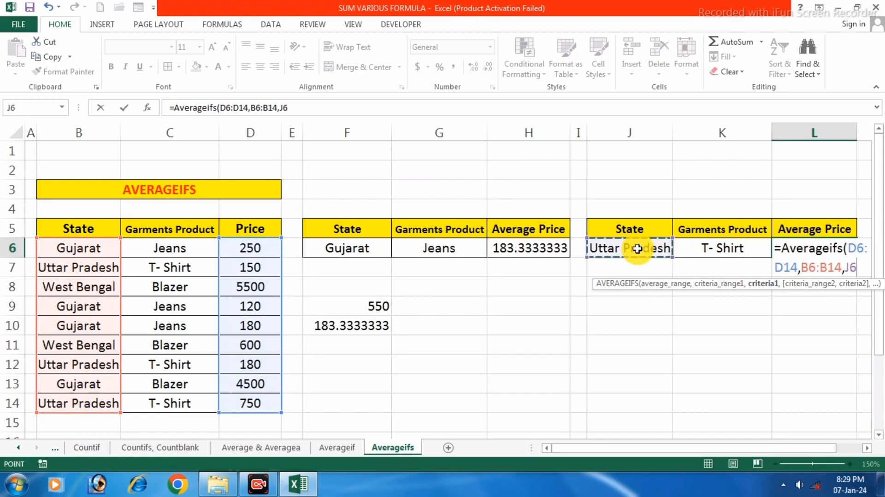
pyautogui.write(',')
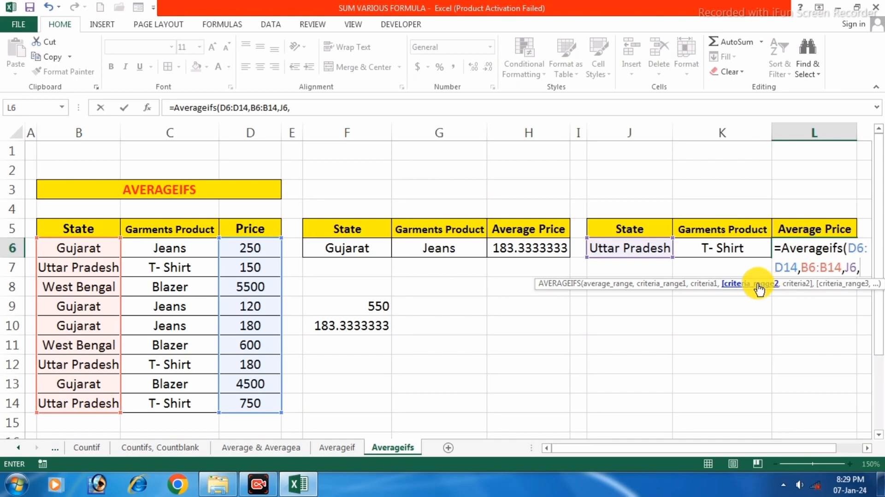
pyautogui.moveTo(177, 251); pyautogui.dragTo(181, 402)
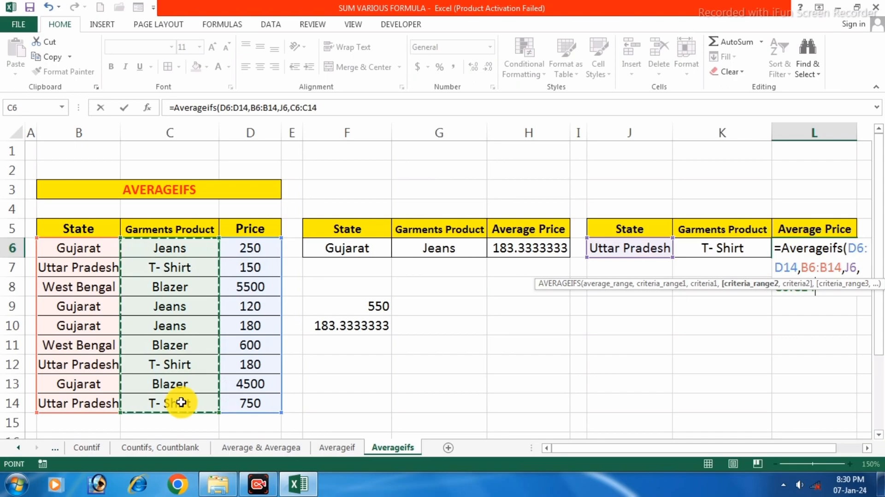
pyautogui.write(',')
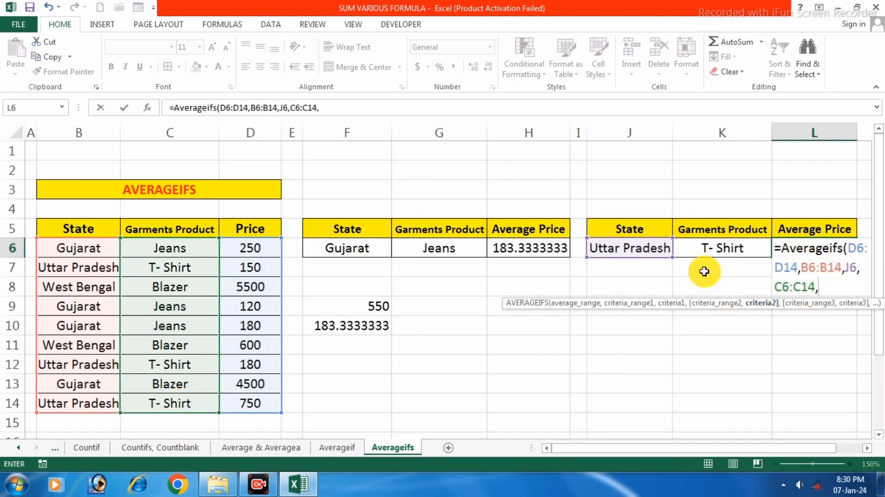
pyautogui.click(732, 250)
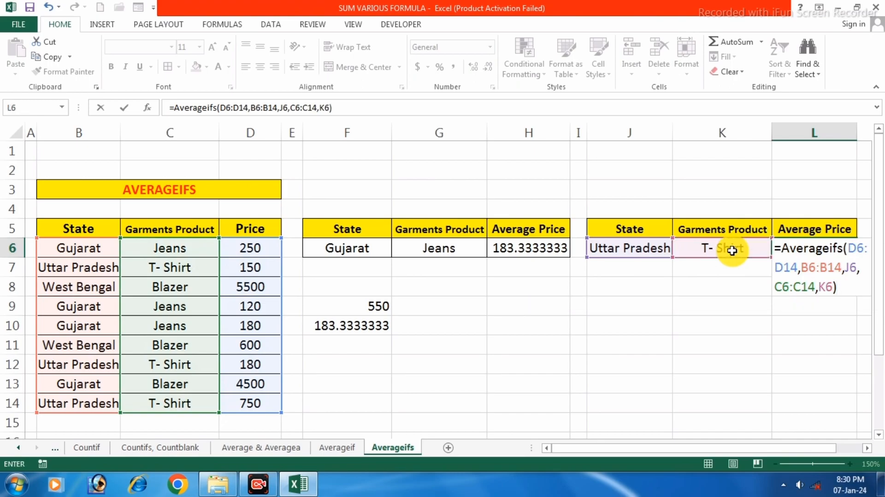
pyautogui.press('Return')
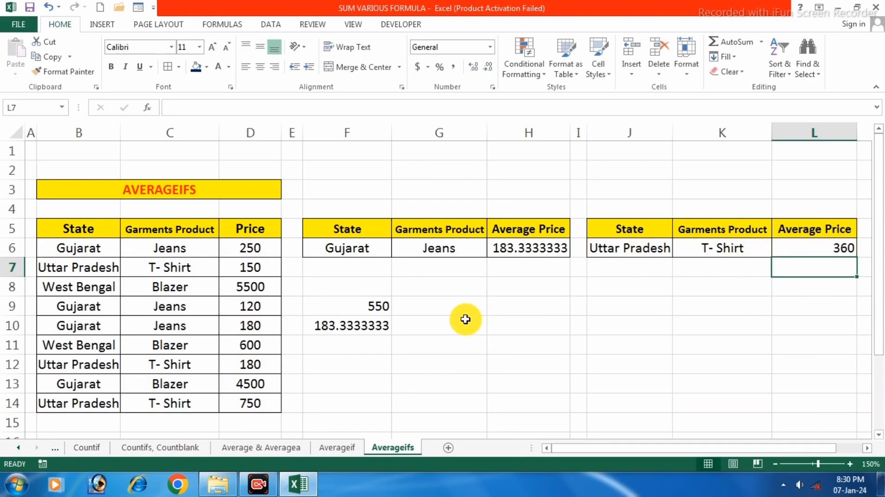
# Add the three Uttar Pradesh T-Shirt prices in H9 with the formula =D7+D12+D14
pyautogui.click(513, 309)
pyautogui.write('=')
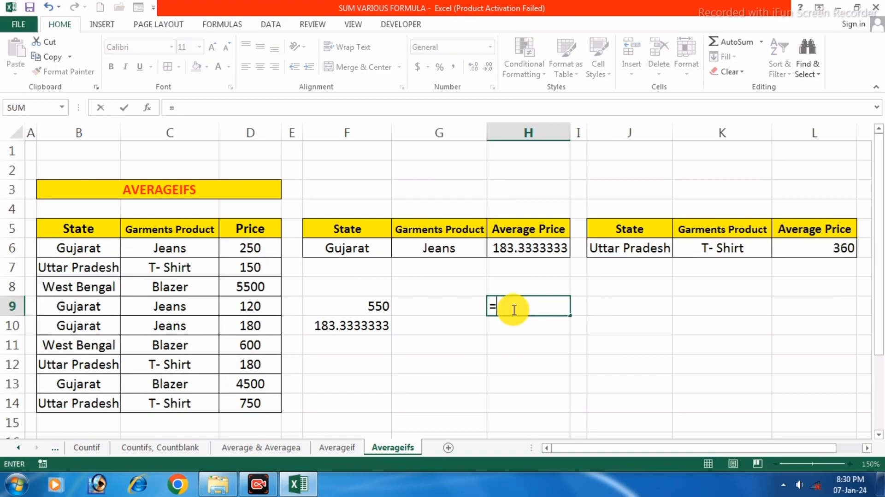
pyautogui.click(245, 270)
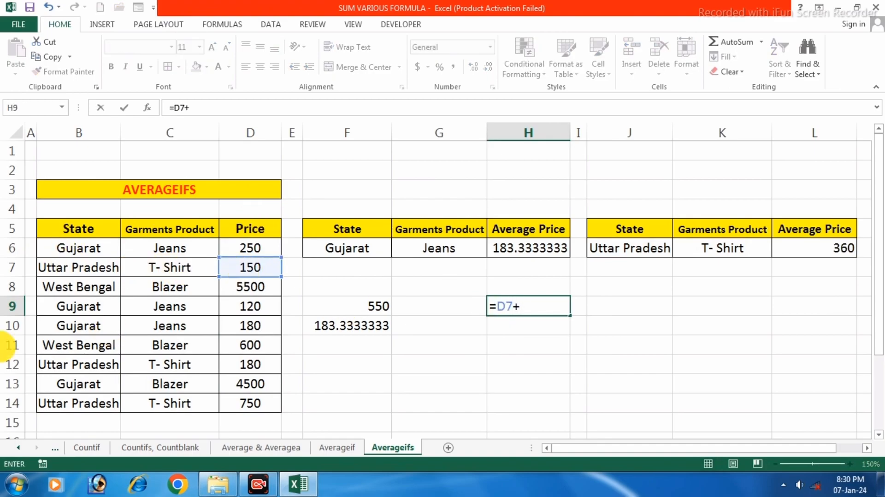
pyautogui.click(233, 367)
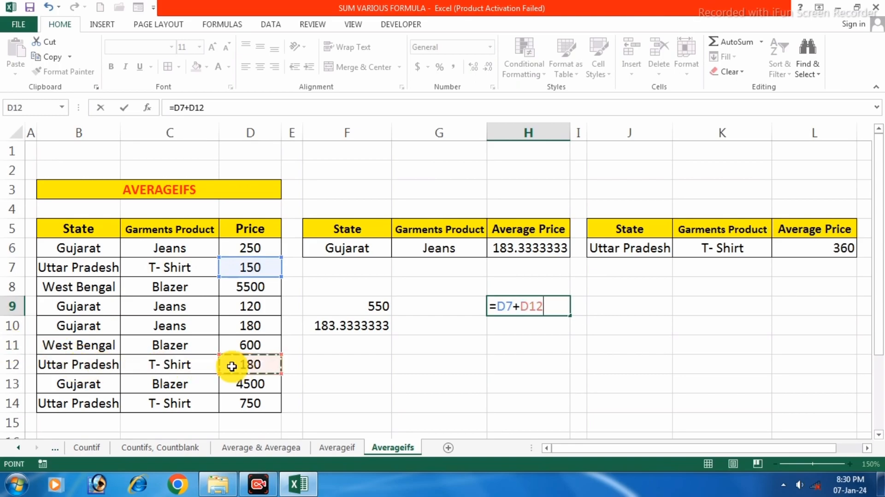
pyautogui.write('+')
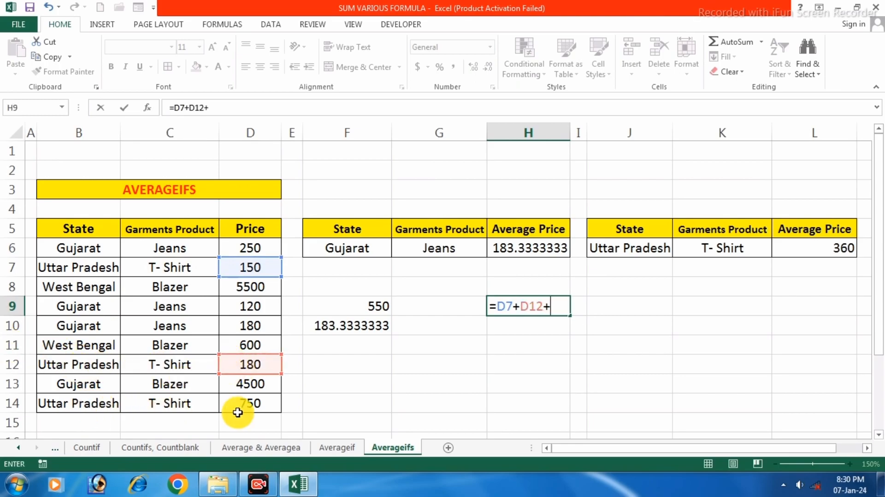
pyautogui.click(253, 406)
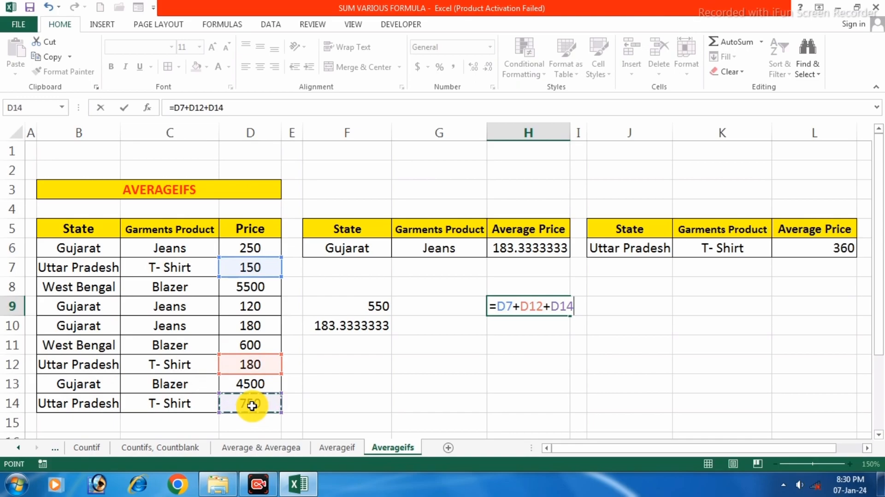
pyautogui.press('Return')
# Calculate the manual average in H10 by dividing the H9 sum by the count of the three added prices
pyautogui.write('=')
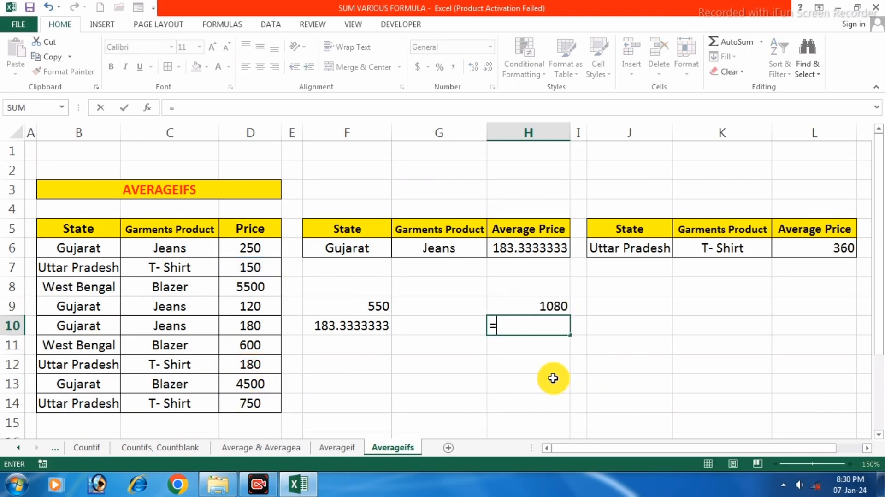
pyautogui.click(530, 306)
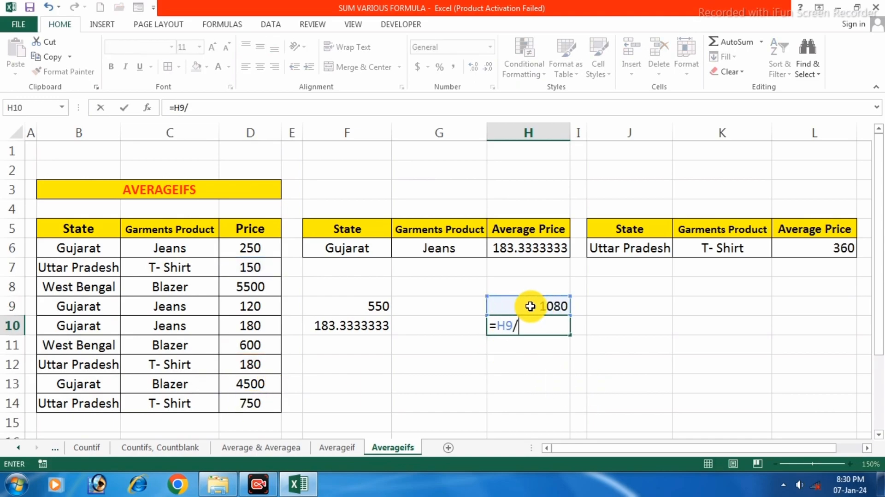
pyautogui.press('Return')
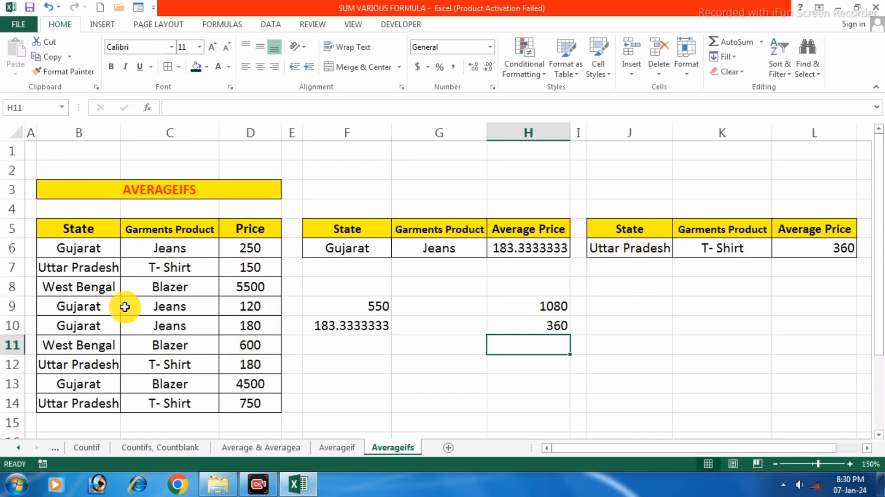
# Replace the state criterion in J6 with West Bengal by copying cell B11 into it
pyautogui.rightClick(79, 343)
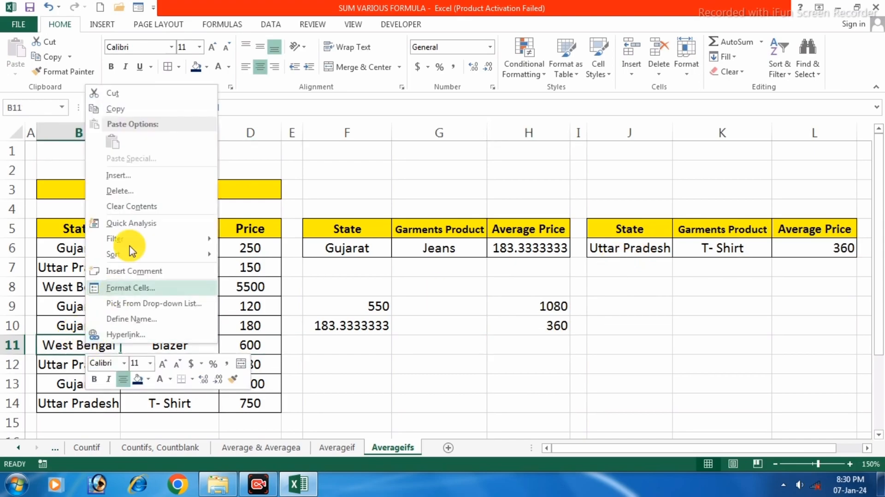
pyautogui.click(119, 109)
pyautogui.rightClick(618, 249)
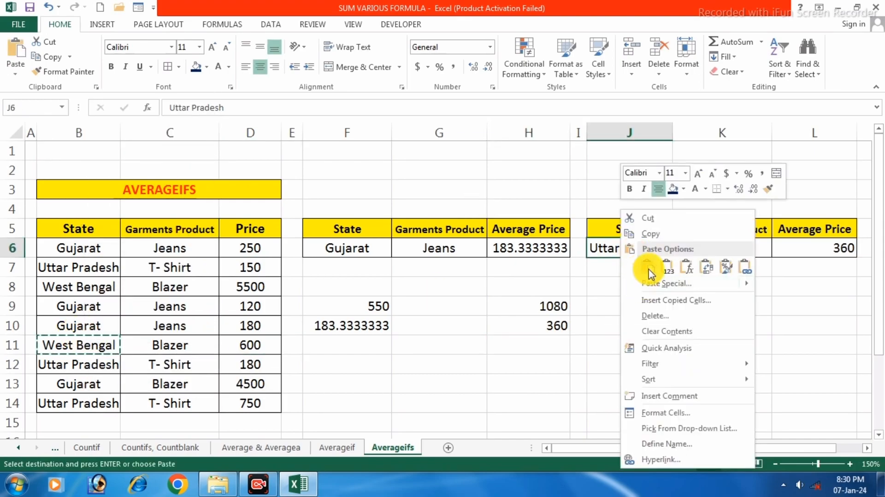
pyautogui.click(648, 266)
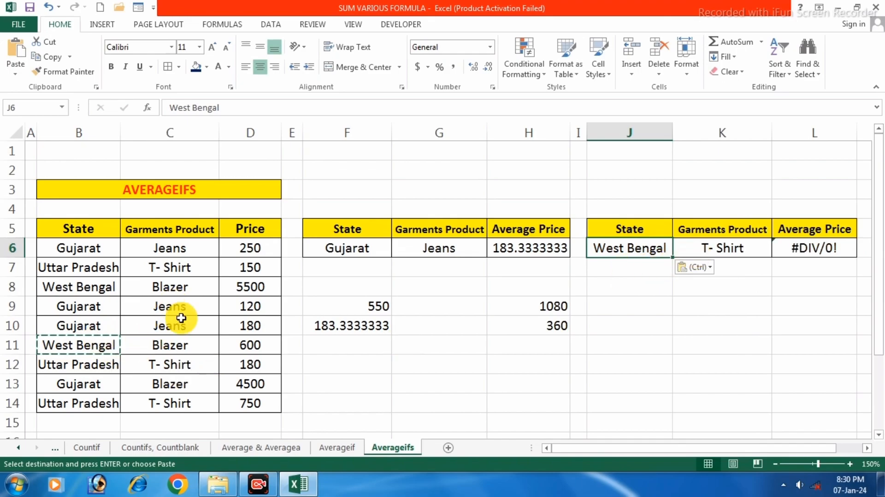
# Replace the garment product criterion in K6 with Blazer by copying cell C8 into it
pyautogui.click(174, 289)
pyautogui.rightClick(174, 290)
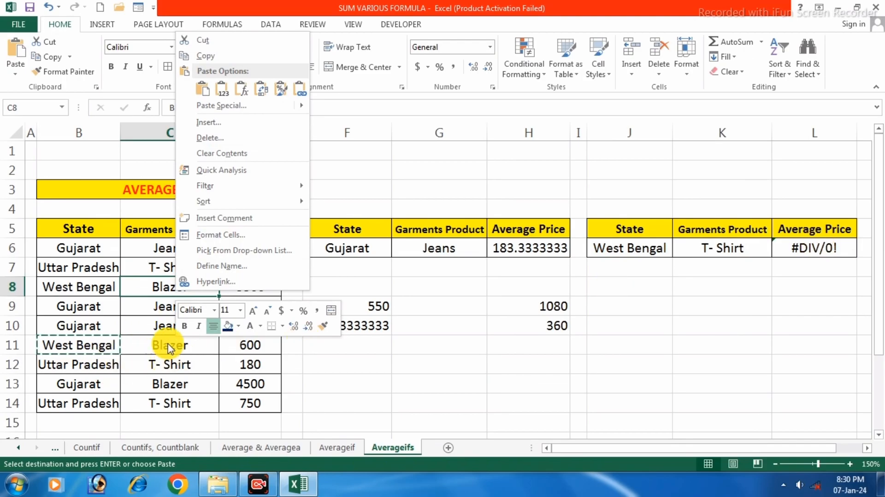
pyautogui.click(203, 56)
pyautogui.click(707, 250)
pyautogui.rightClick(707, 251)
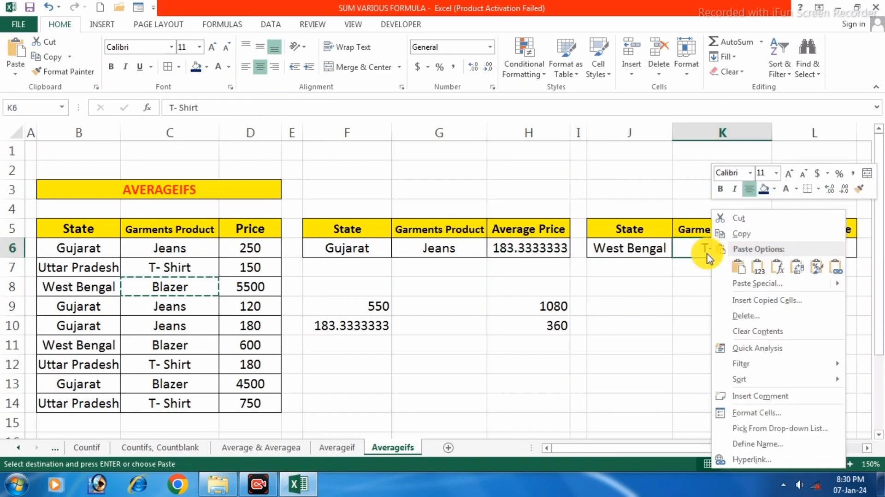
pyautogui.click(738, 267)
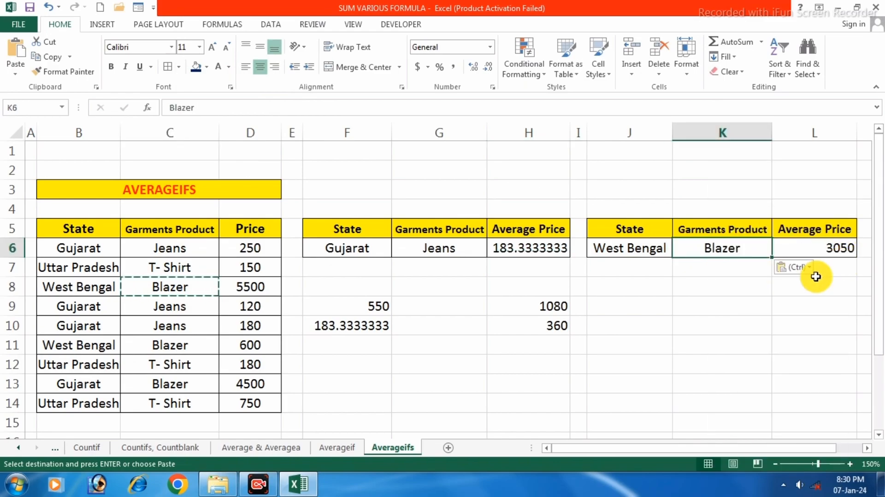
# Add the two West Bengal Blazer prices in K9 with the formula =D8+D11
pyautogui.click(698, 304)
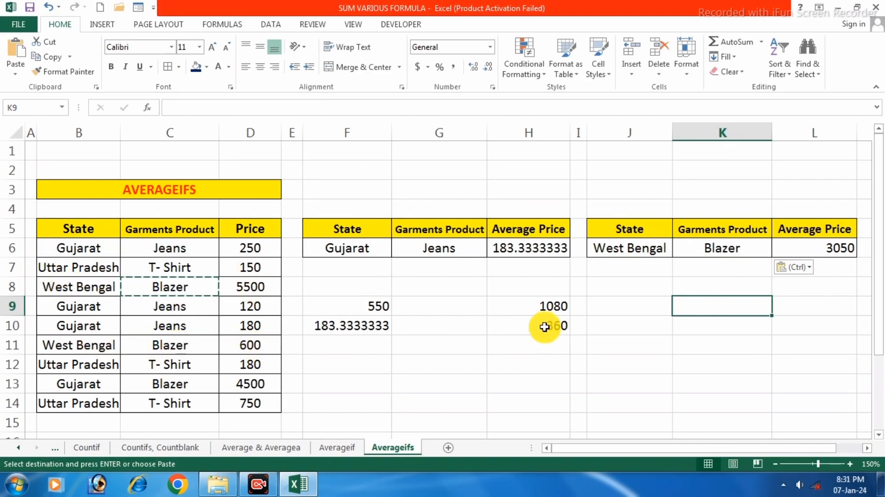
pyautogui.write('=')
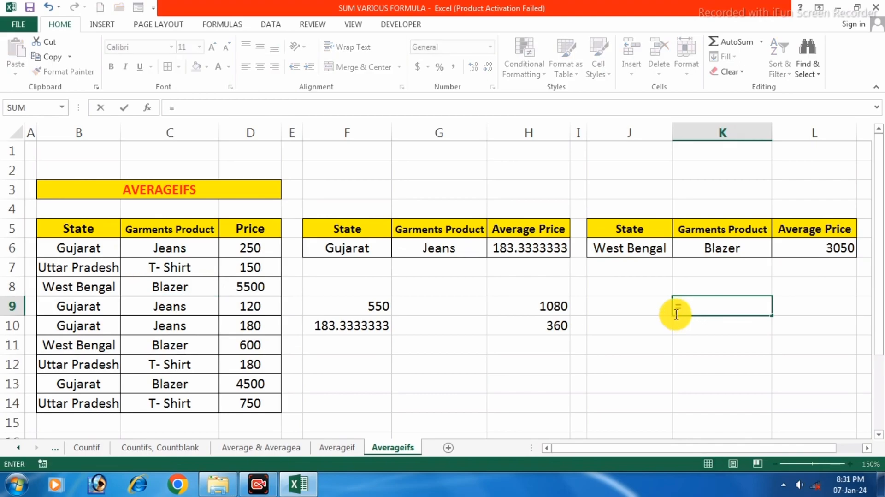
pyautogui.click(253, 289)
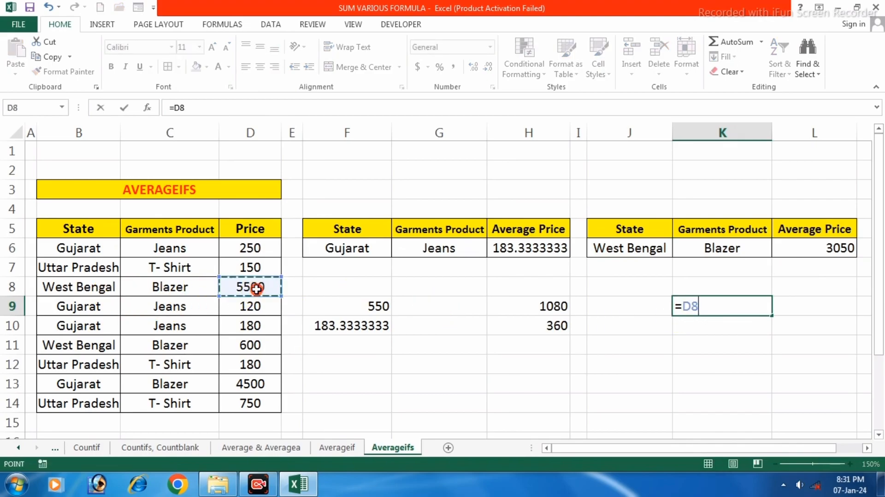
pyautogui.write('+')
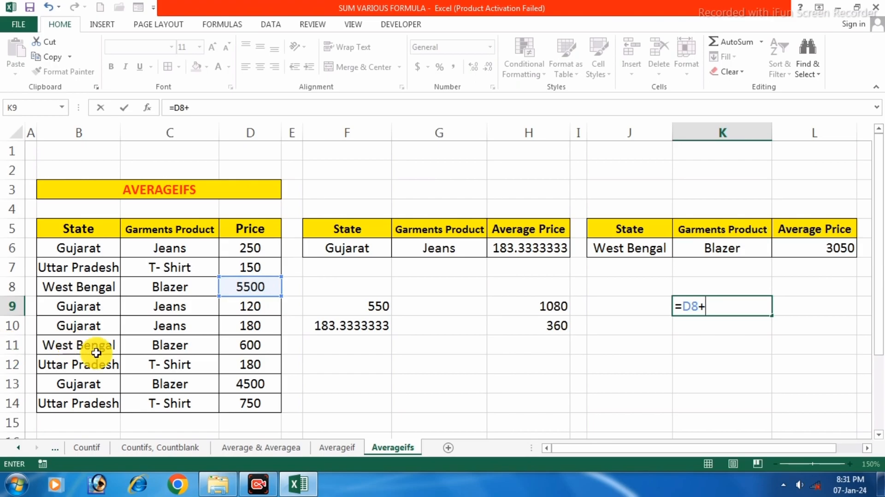
pyautogui.click(240, 348)
pyautogui.press('Return')
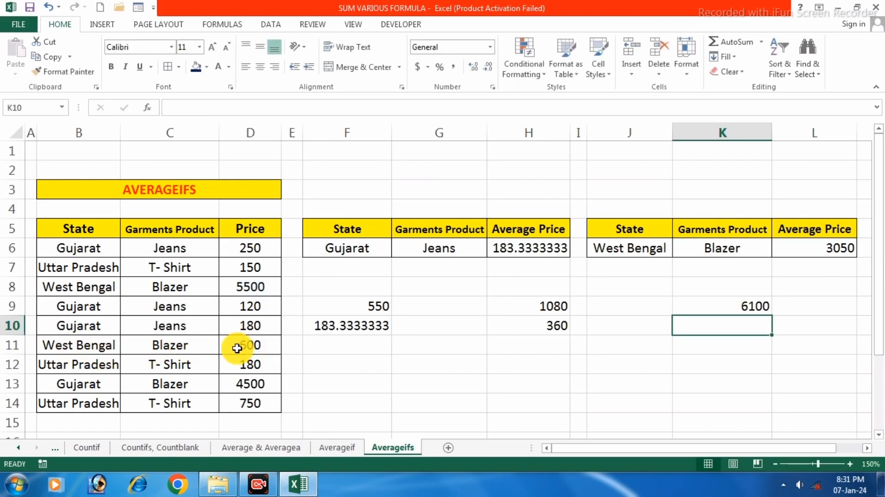
# Calculate the manual West Bengal Blazer average in K10 with the formula =K9/2
pyautogui.write('=')
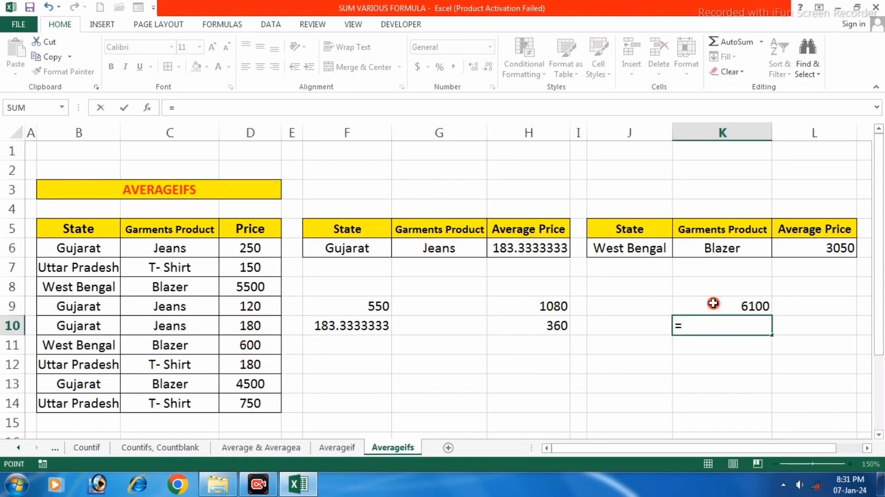
pyautogui.click(713, 303)
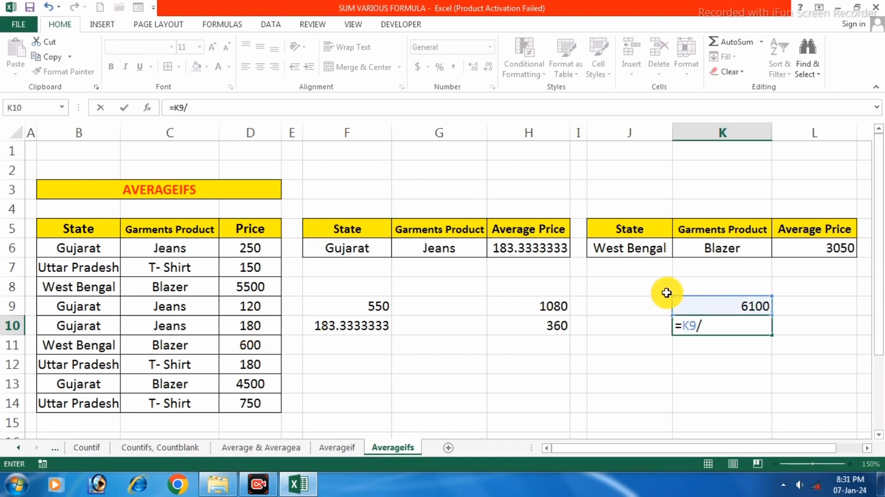
pyautogui.write('/2')
pyautogui.press('Return')
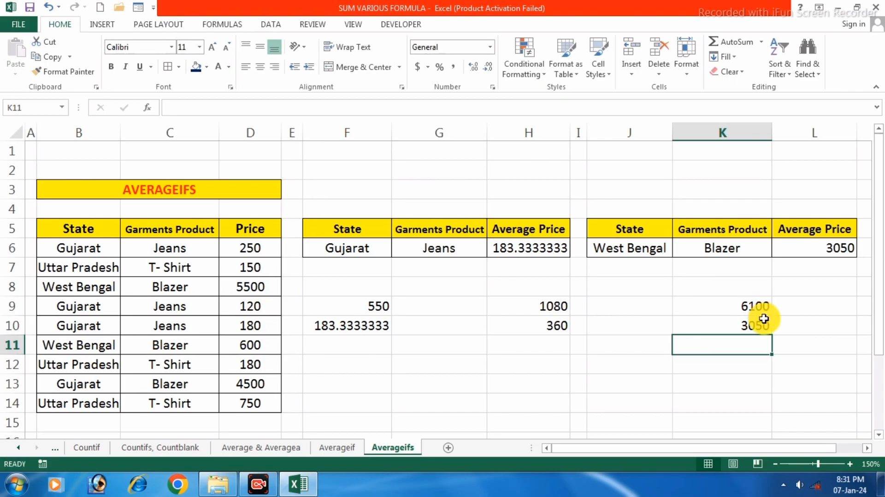